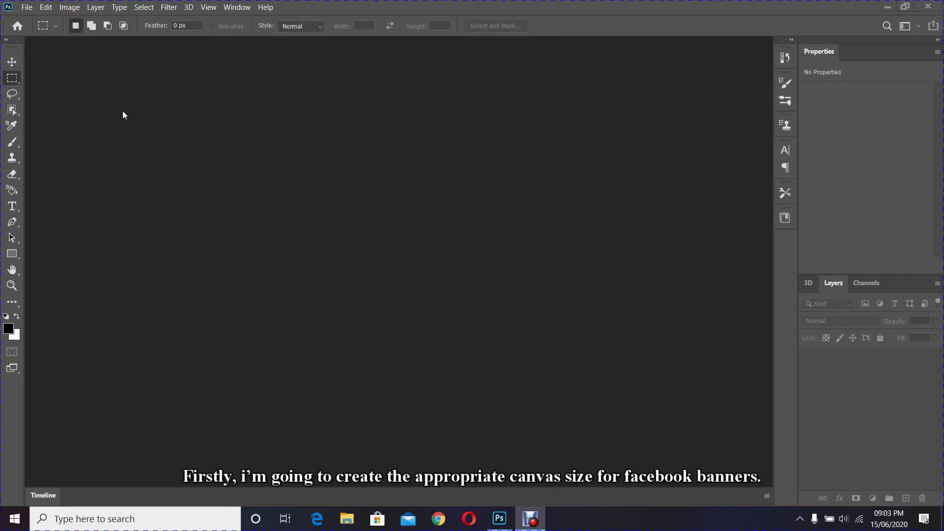
Step: Create a white 820 × 312 px, 150 ppi document from the recent preset list
{"action": "left_click", "coordinate": [29, 8]}
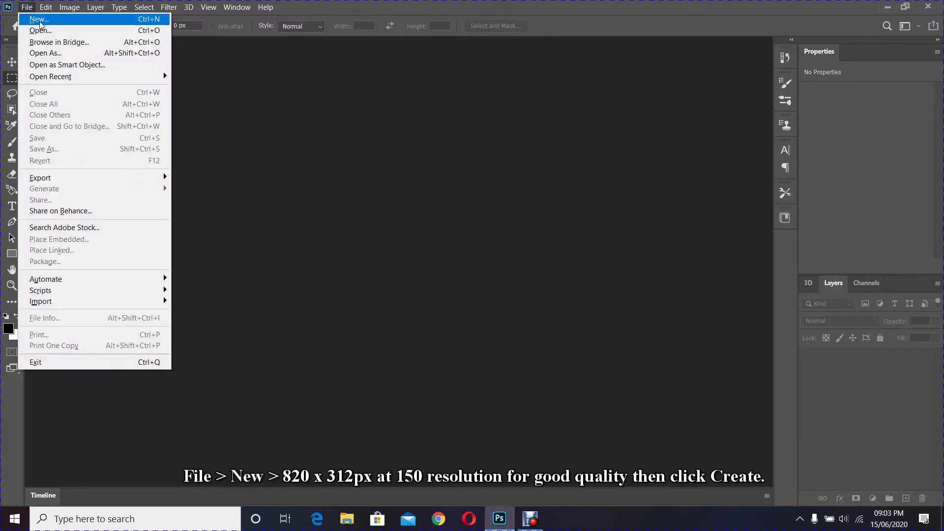
{"action": "left_click", "coordinate": [36, 20]}
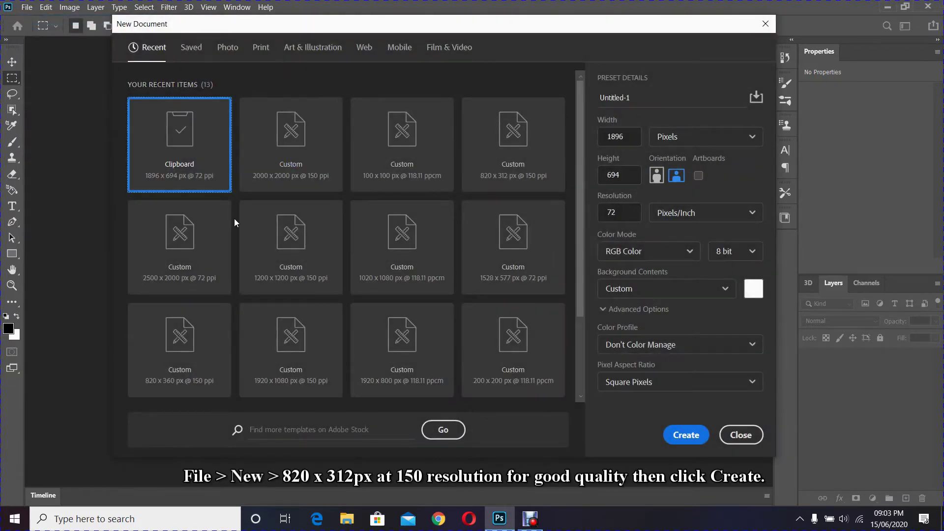
{"action": "left_click", "coordinate": [143, 354]}
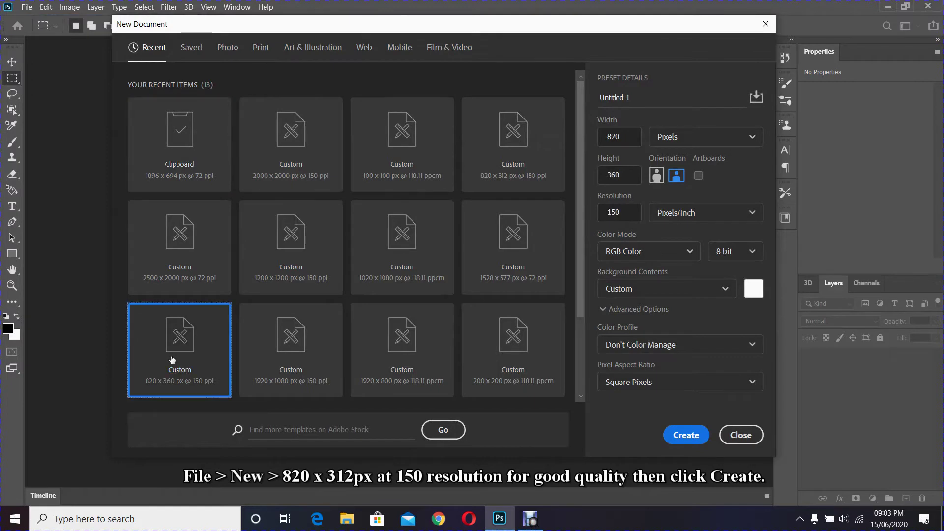
{"action": "left_click", "coordinate": [509, 188]}
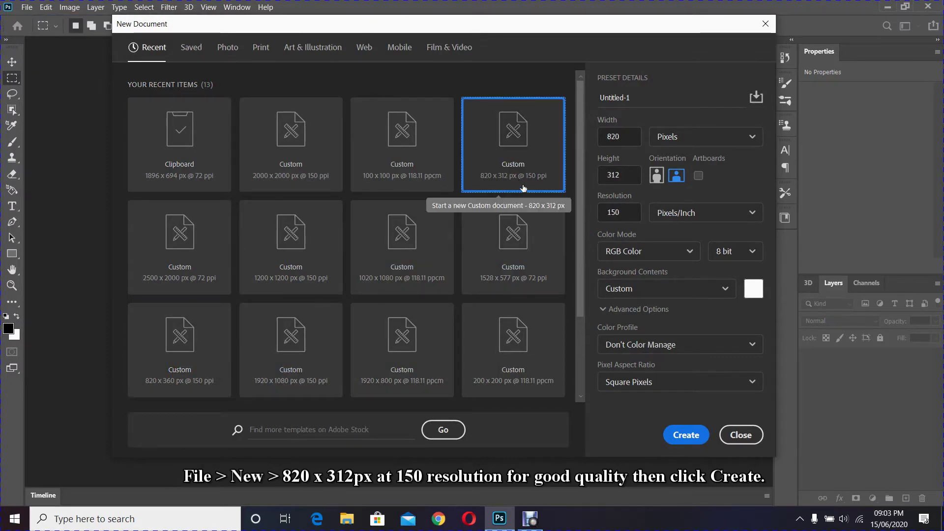
{"action": "left_click", "coordinate": [680, 437]}
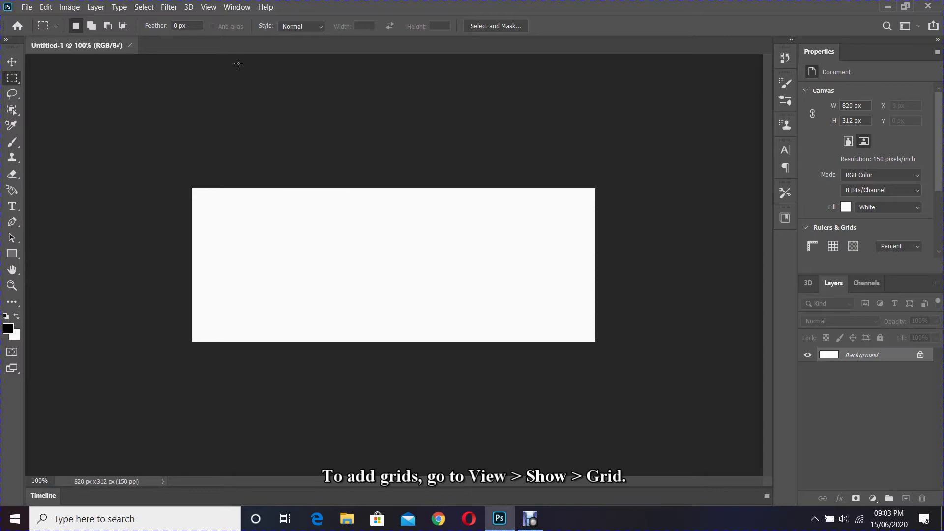
Step: Turn on the grid over the canvas
{"action": "left_click", "coordinate": [208, 7]}
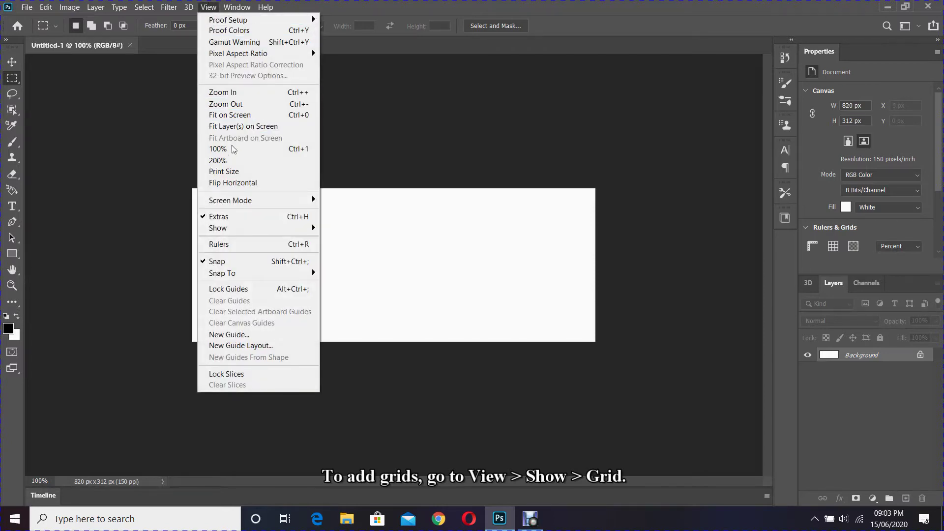
{"action": "mouse_move", "coordinate": [251, 229]}
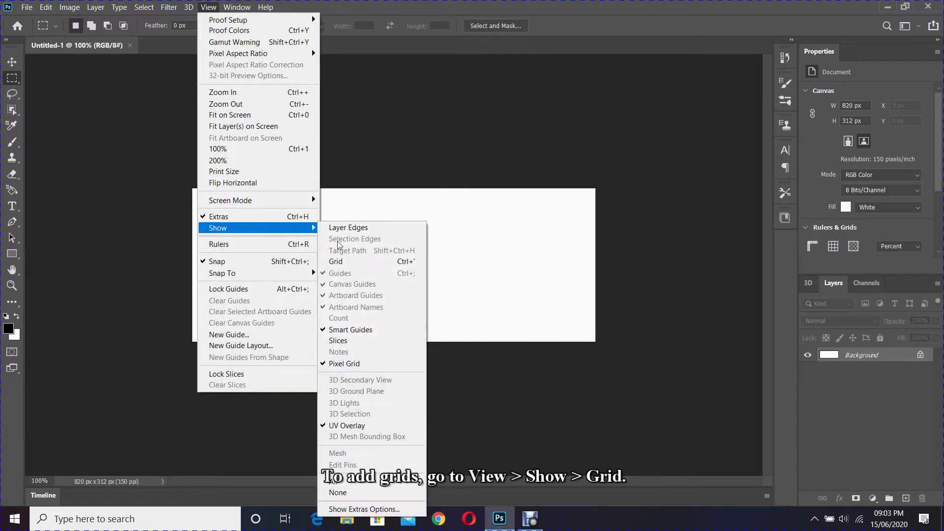
{"action": "left_click", "coordinate": [351, 264]}
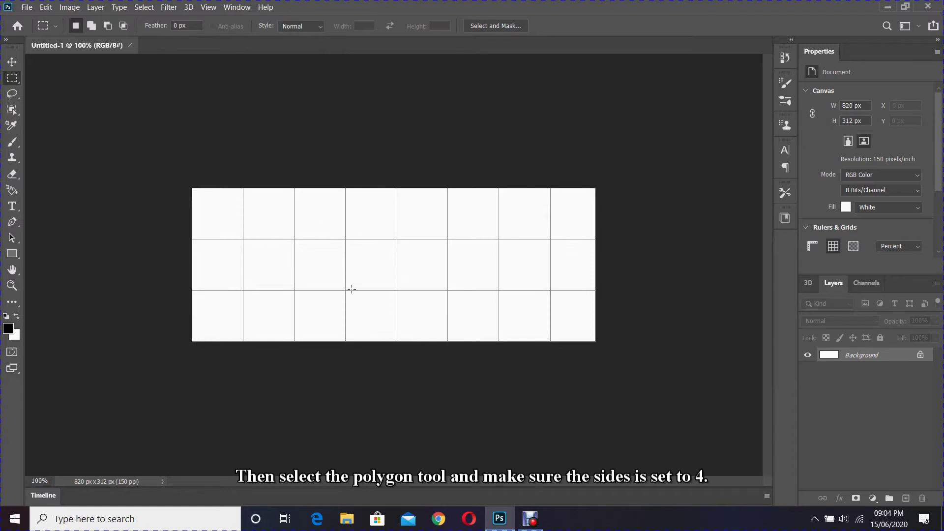
Step: Set the Polygon tool to 4 sides, link width and height at 100 px, and fit the canvas
{"action": "left_click", "coordinate": [12, 254]}
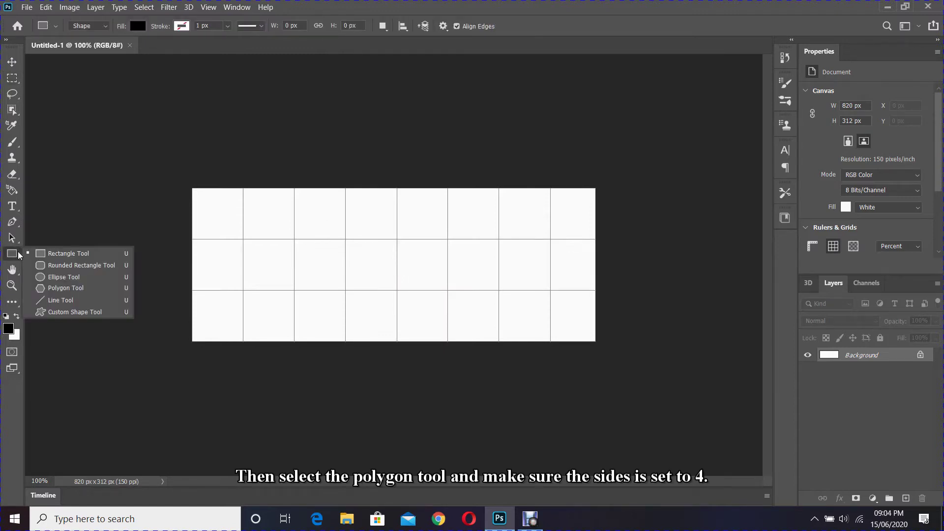
{"action": "left_click", "coordinate": [79, 288]}
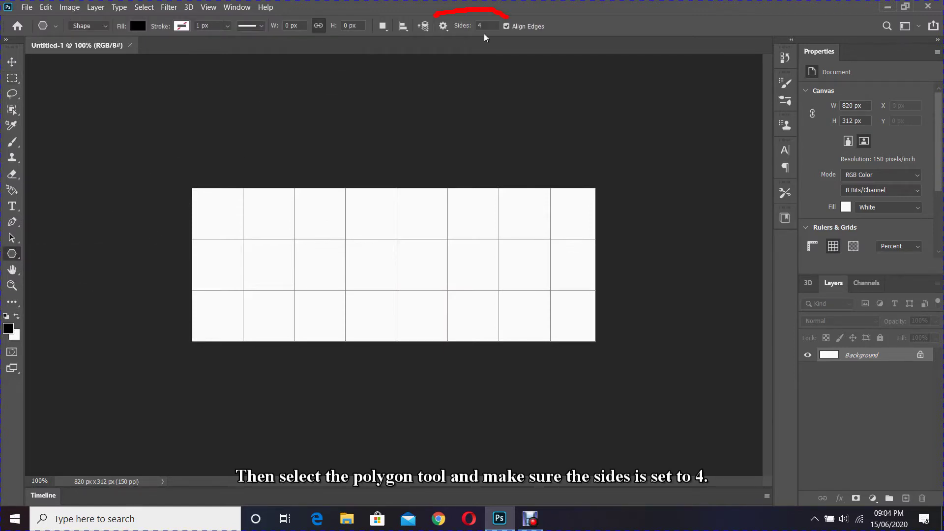
{"action": "left_click", "coordinate": [468, 23]}
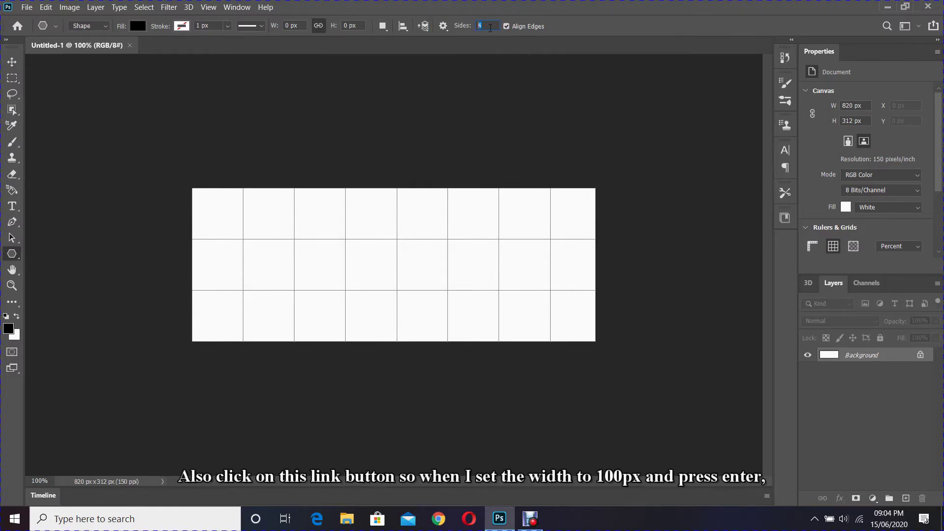
{"action": "left_click", "coordinate": [319, 31]}
{"action": "left_click", "coordinate": [291, 24]}
{"action": "type", "text": "100px"}
{"action": "key", "text": "Return"}
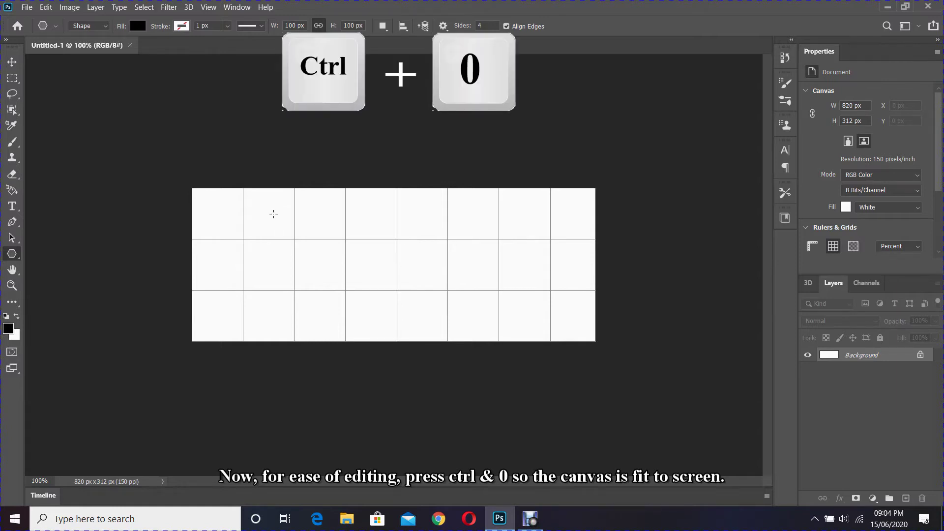
{"action": "key", "text": "ctrl+0"}
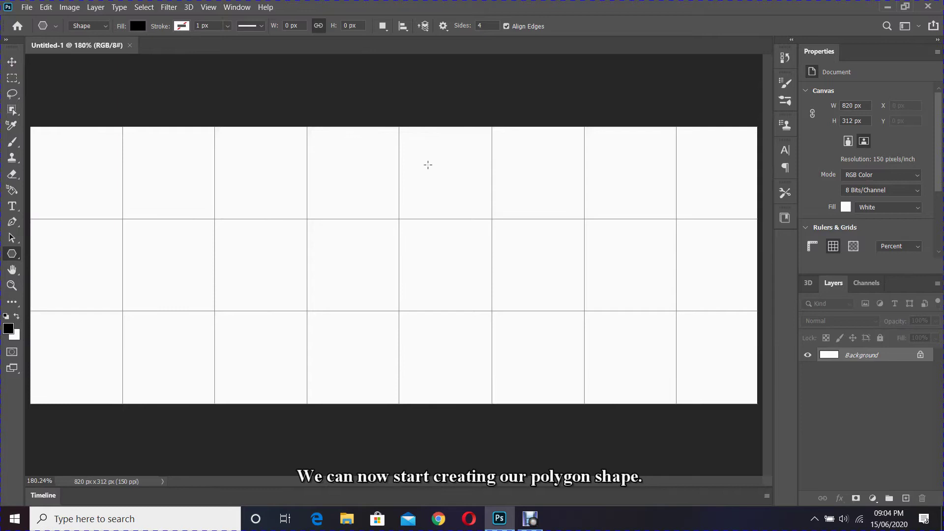
Step: Draw a black diamond and move it down to meet the canvas's top edge
{"action": "left_click_drag", "start_coordinate": [305, 147], "coordinate": [305, 209]}
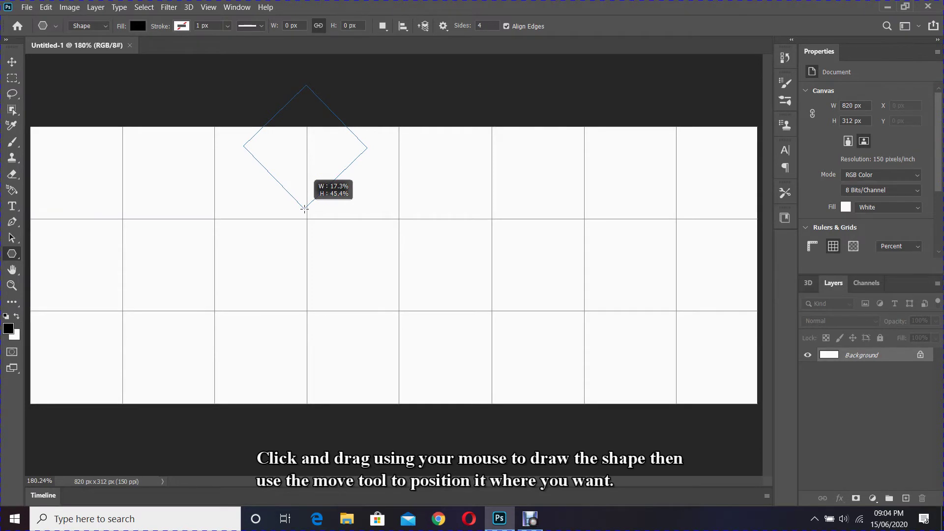
{"action": "left_click_drag", "start_coordinate": [304, 209], "coordinate": [306, 216]}
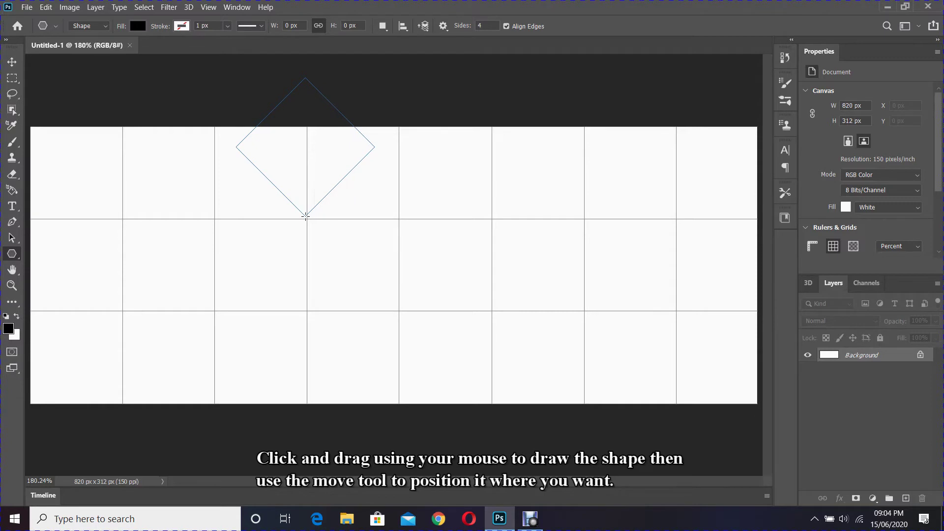
{"action": "left_click", "coordinate": [12, 61]}
{"action": "left_click_drag", "start_coordinate": [295, 147], "coordinate": [298, 196]}
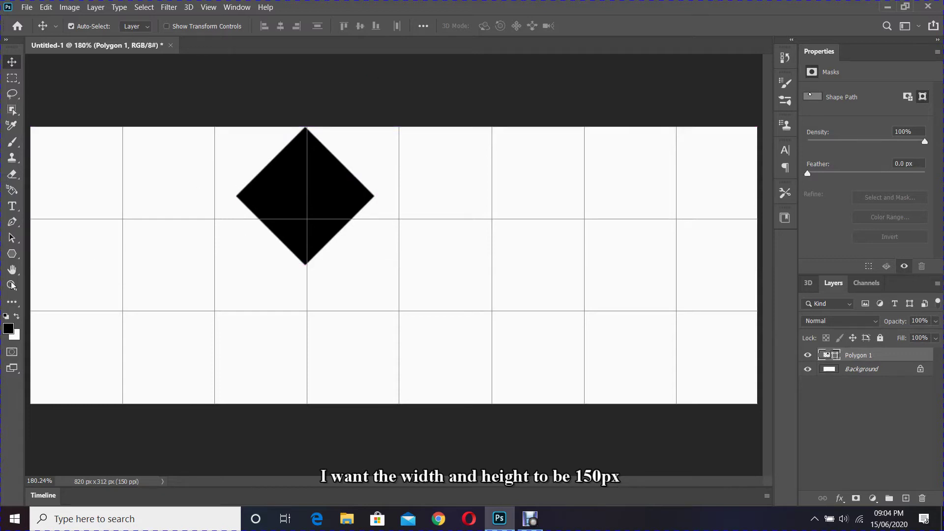
Step: Resize the diamond to a 150 px width with linked height
{"action": "left_click", "coordinate": [19, 260]}
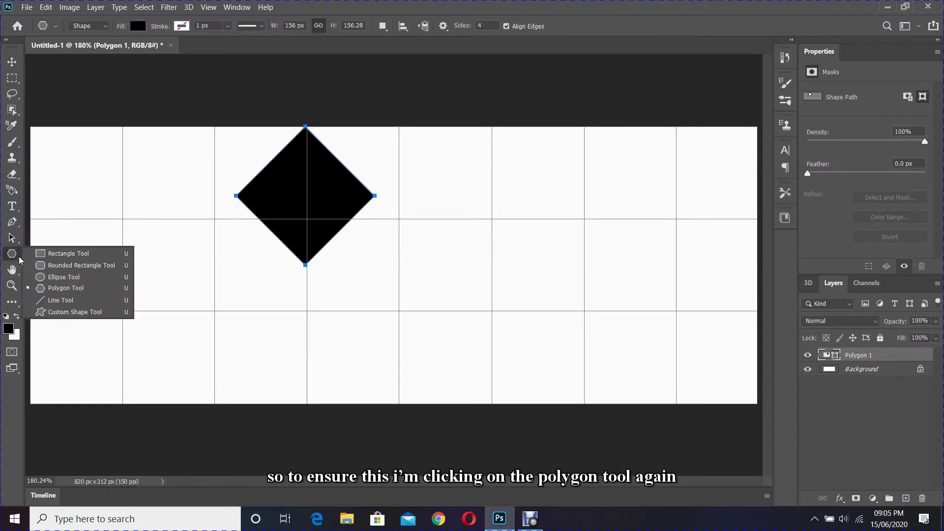
{"action": "left_click", "coordinate": [299, 24]}
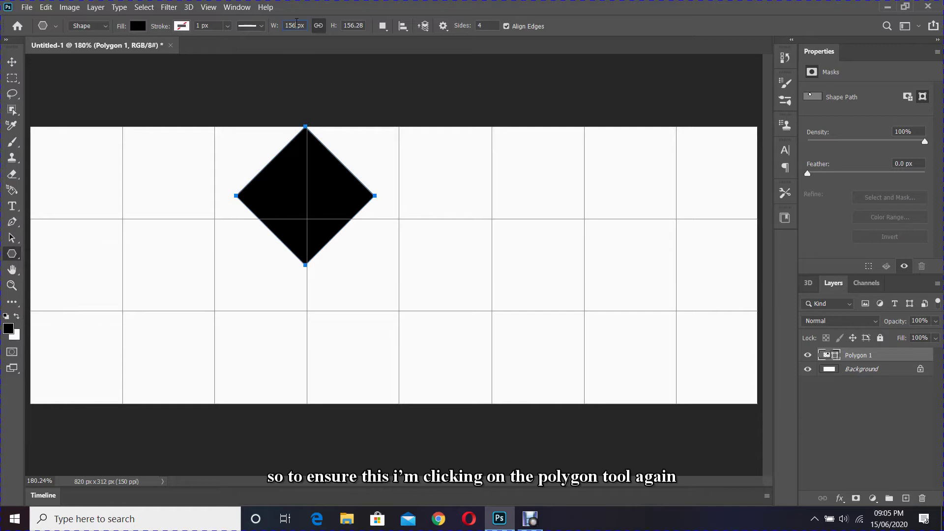
{"action": "left_click", "coordinate": [277, 24]}
{"action": "type", "text": "15"}
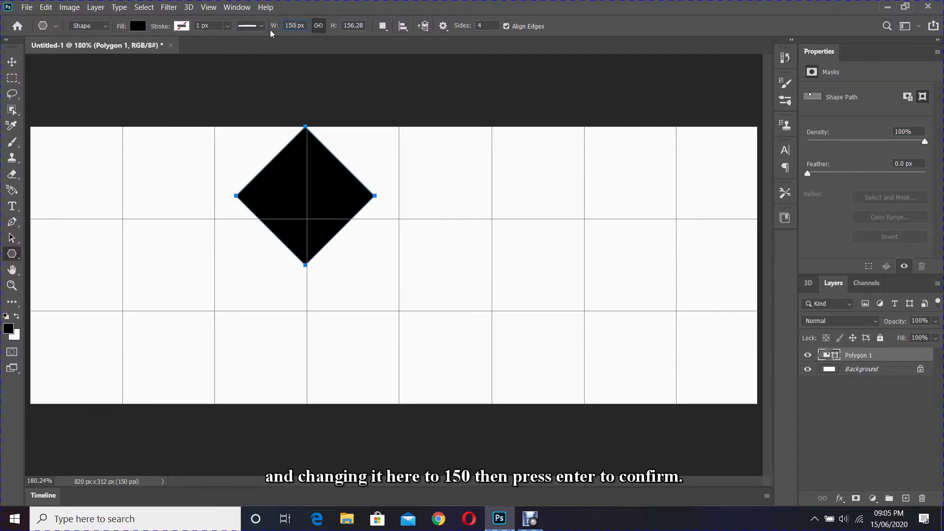
{"action": "key", "text": "Return"}
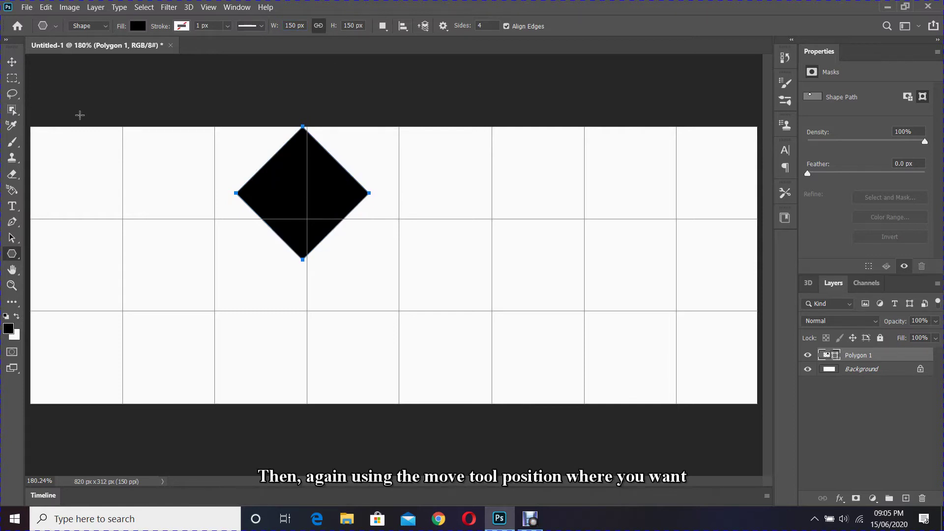
Step: Shift the diamond slightly right and duplicate a copy directly below it
{"action": "left_click", "coordinate": [12, 62]}
{"action": "left_click_drag", "start_coordinate": [307, 190], "coordinate": [314, 189]}
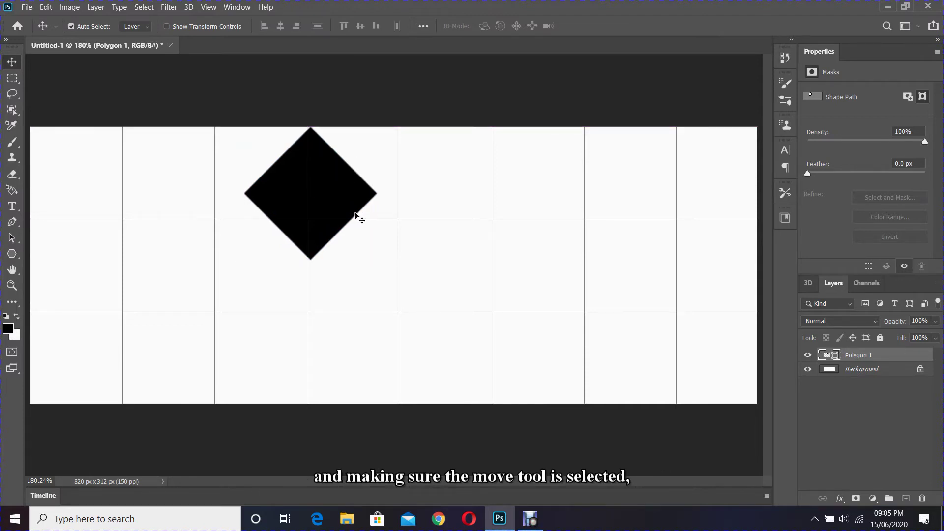
{"action": "key", "text": "alt"}
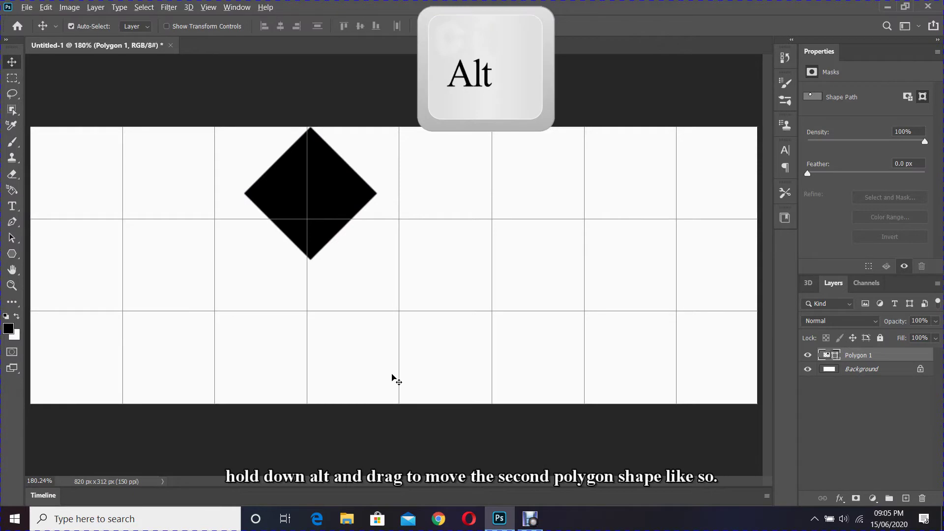
{"action": "left_click_drag", "start_coordinate": [323, 241], "coordinate": [320, 380]}
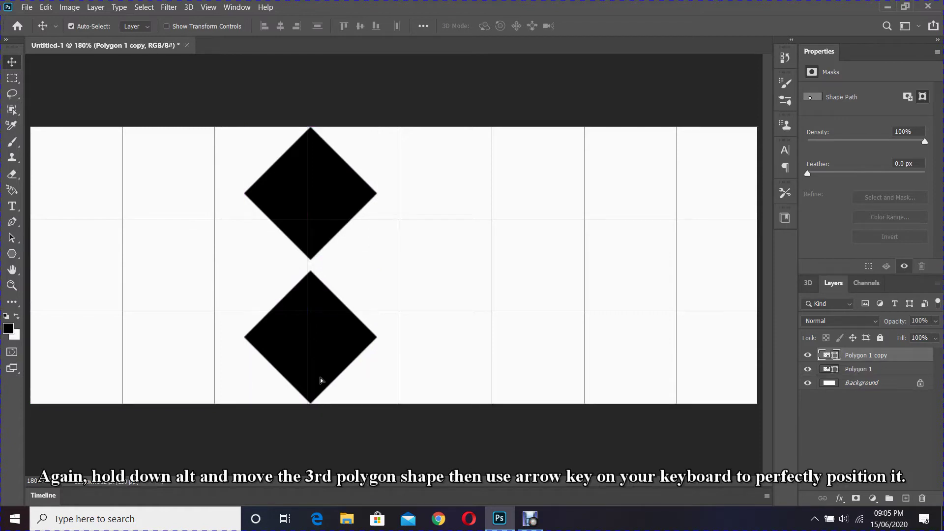
{"action": "key", "text": "Up"}
{"action": "key", "text": "Up"}
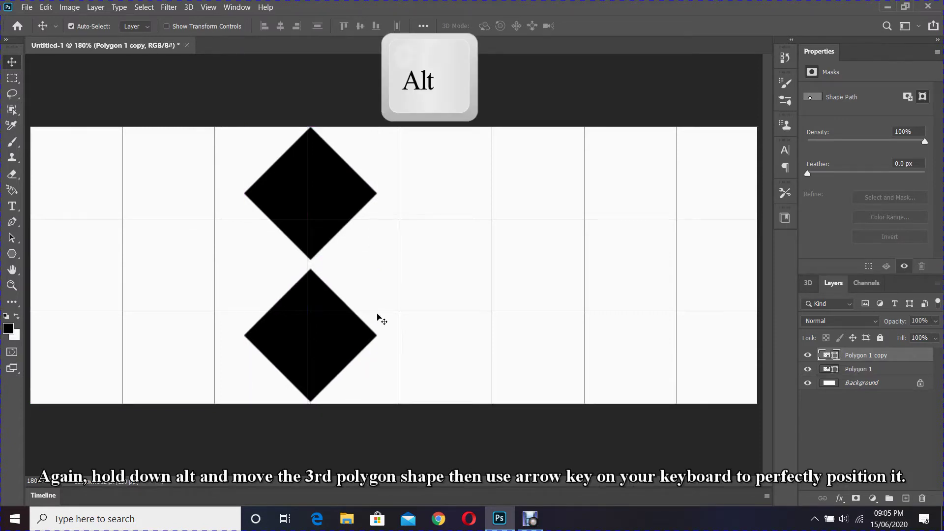
Step: Add third and fourth diamond copies on the right and left, nudged into a tight cluster
{"action": "left_click_drag", "start_coordinate": [344, 327], "coordinate": [427, 256]}
{"action": "key", "text": "Left"}
{"action": "key", "text": "Left"}
{"action": "key", "text": "Left"}
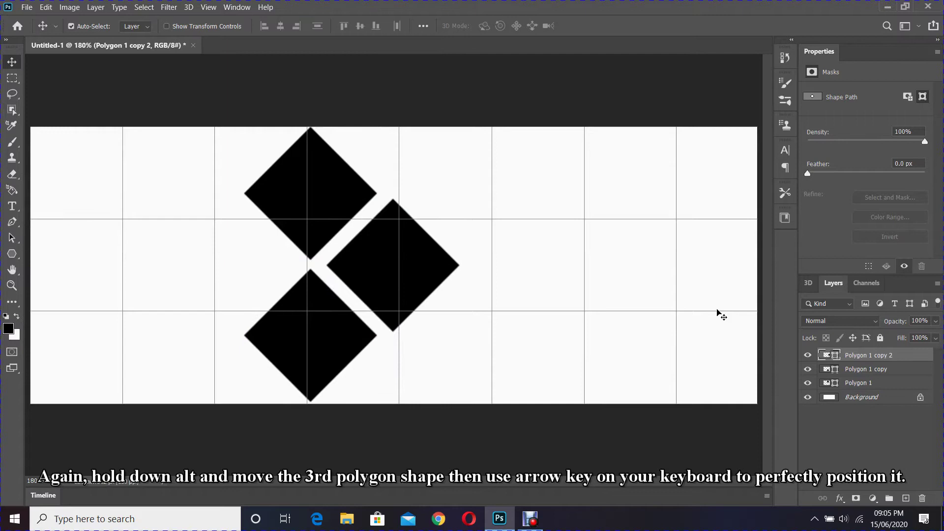
{"action": "key", "text": "Left"}
{"action": "key", "text": "Left"}
{"action": "key", "text": "Left"}
{"action": "key", "text": "Left"}
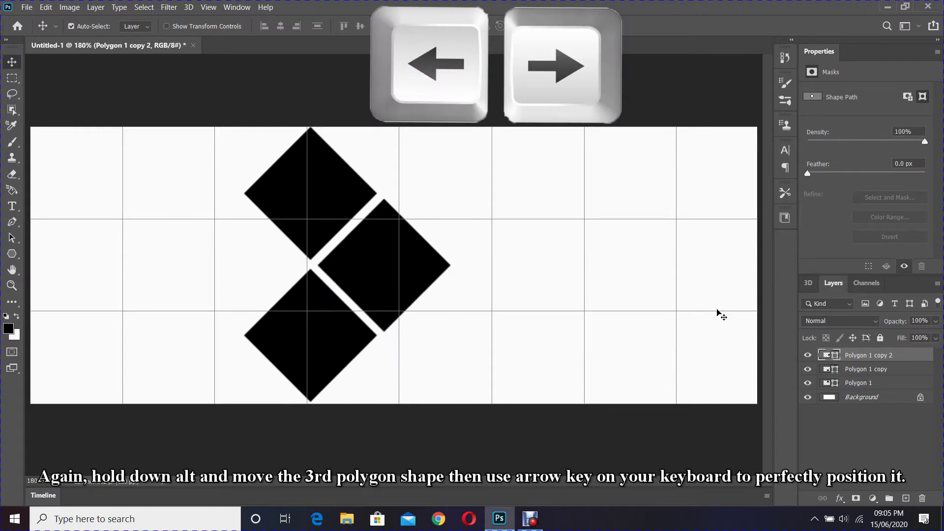
{"action": "key", "text": "Left"}
{"action": "key", "text": "Left"}
{"action": "key", "text": "Left"}
{"action": "key", "text": "Up"}
{"action": "key", "text": "Left"}
{"action": "left_click_drag", "start_coordinate": [396, 294], "coordinate": [248, 294]}
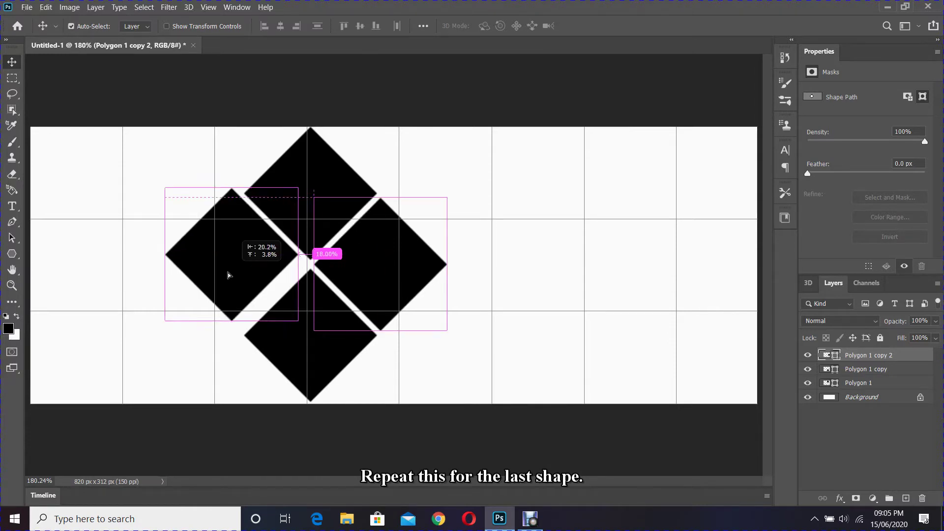
{"action": "key", "text": "Right"}
{"action": "key", "text": "Right"}
{"action": "key", "text": "Right"}
{"action": "key", "text": "Right"}
{"action": "key", "text": "Right"}
{"action": "key", "text": "Right"}
{"action": "key", "text": "Right"}
{"action": "key", "text": "Right"}
{"action": "key", "text": "Right"}
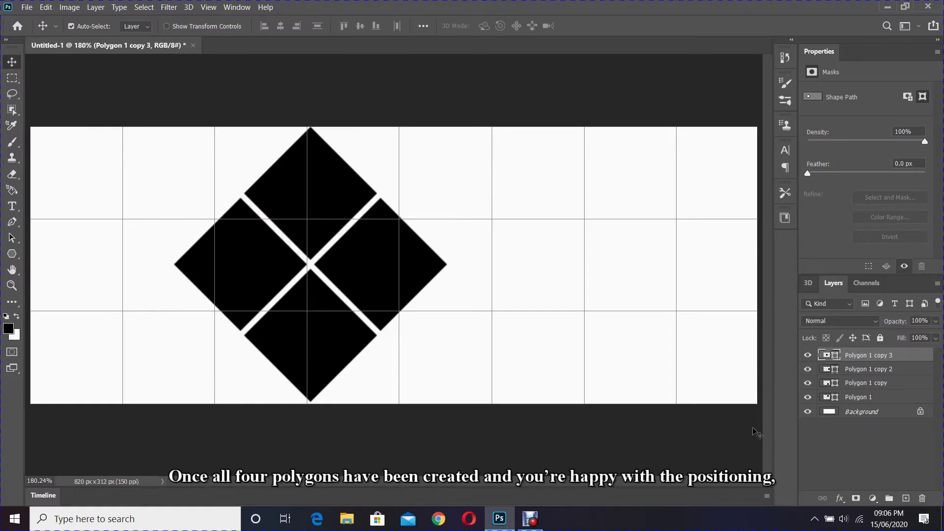
Step: Select Polygon 1 and its three copies and merge them into one shape layer
{"action": "key", "text": "shift"}
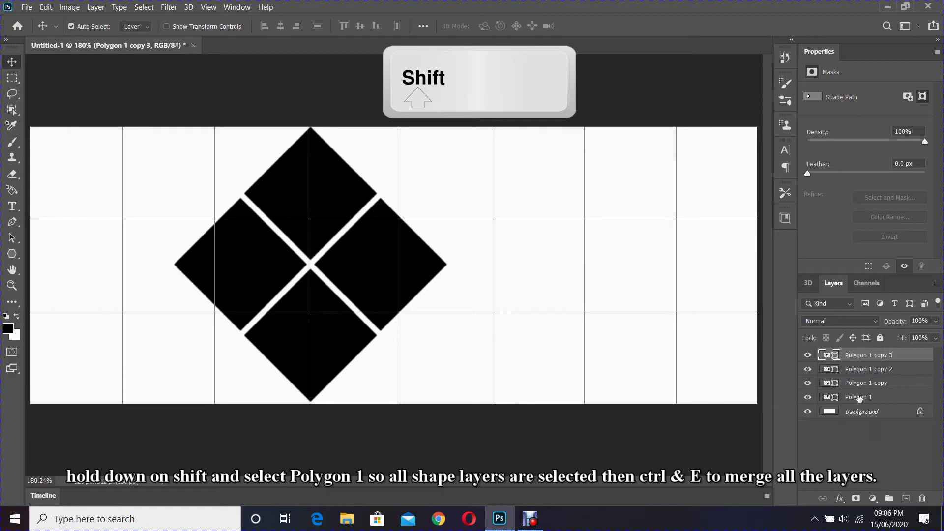
{"action": "left_click", "coordinate": [863, 397], "text": "shift"}
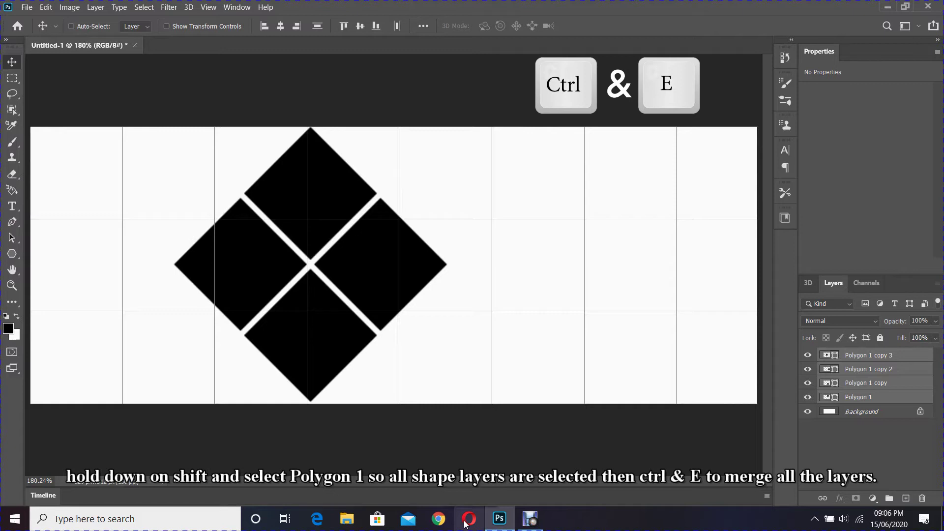
{"action": "key", "text": "ctrl+e"}
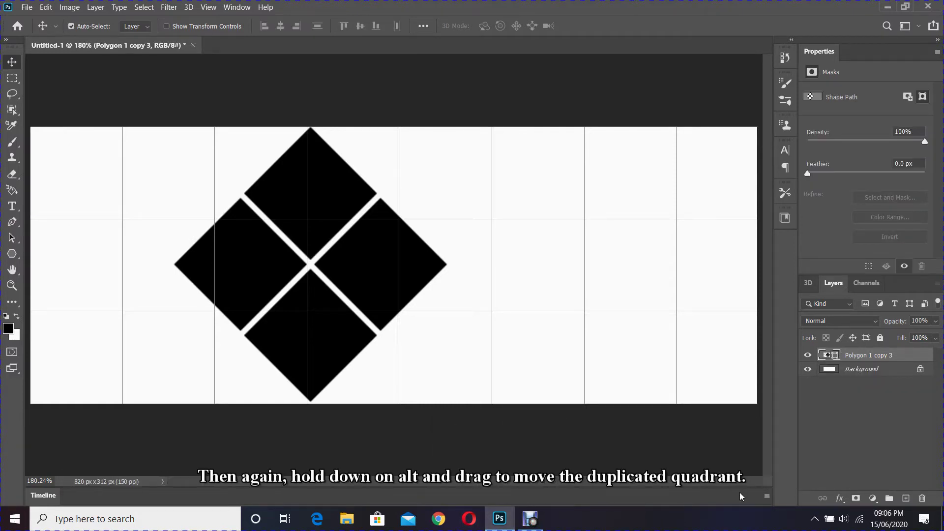
Step: Duplicate the cluster to the left and move the Polygon 1 copy 5 cluster up into the lattice
{"action": "left_click_drag", "start_coordinate": [371, 264], "coordinate": [220, 376]}
{"action": "right_click", "coordinate": [93, 247]}
{"action": "left_click", "coordinate": [104, 250]}
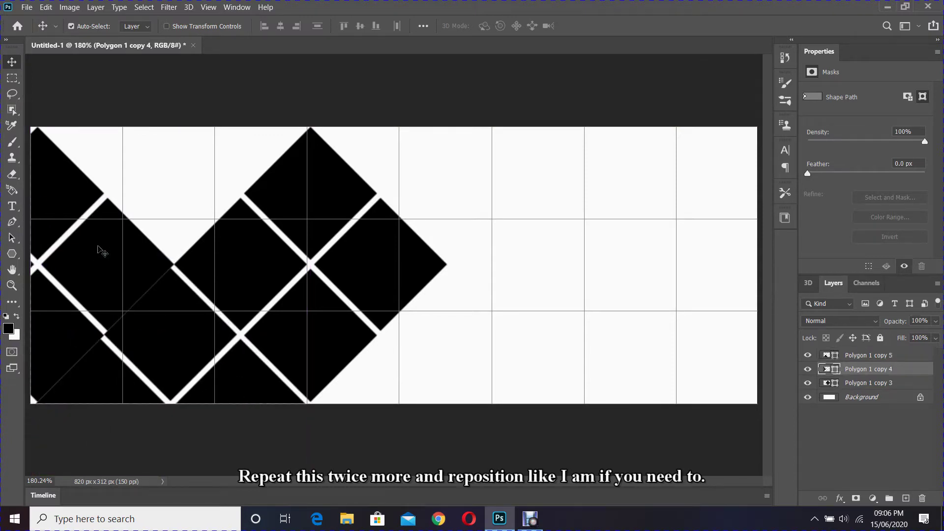
{"action": "left_click_drag", "start_coordinate": [179, 329], "coordinate": [175, 127]}
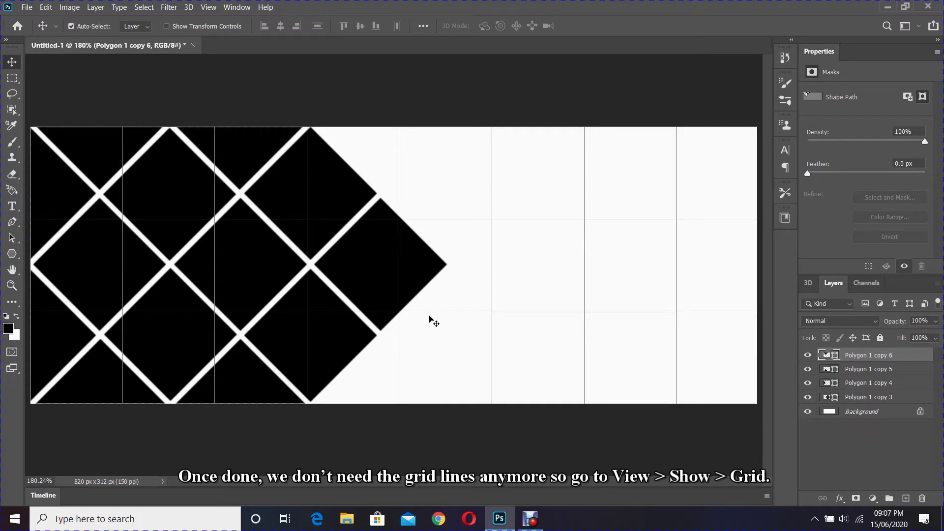
Step: Turn off the canvas grid, leaving the diamond lattice on plain white
{"action": "left_click", "coordinate": [208, 7]}
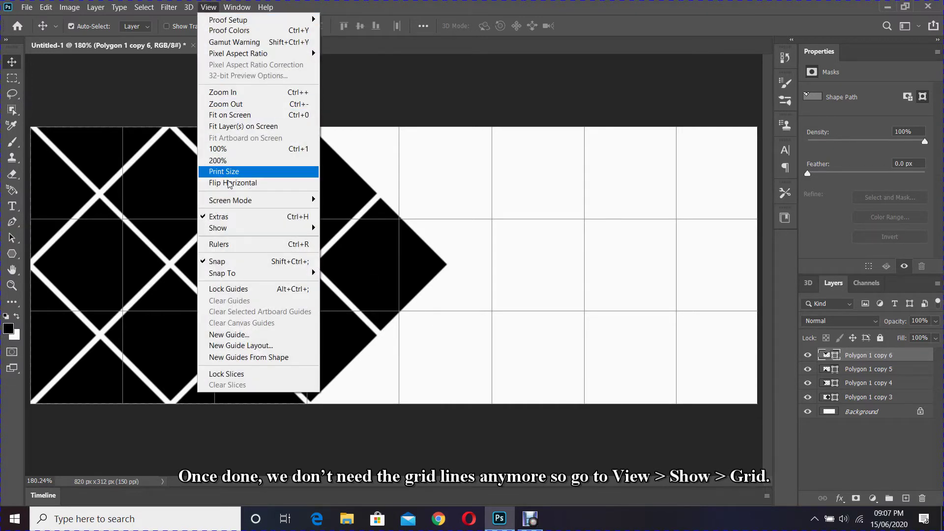
{"action": "mouse_move", "coordinate": [219, 228]}
{"action": "left_click", "coordinate": [367, 261]}
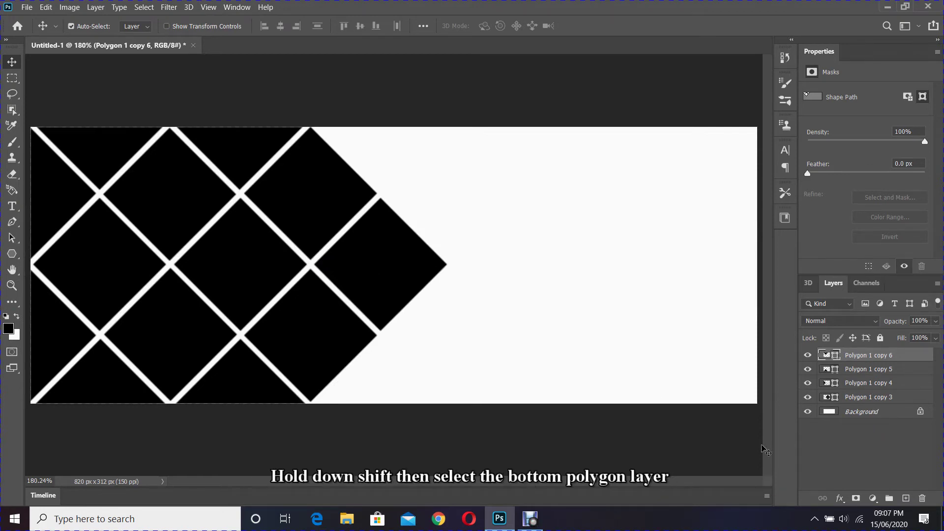
{"action": "key", "text": "shift"}
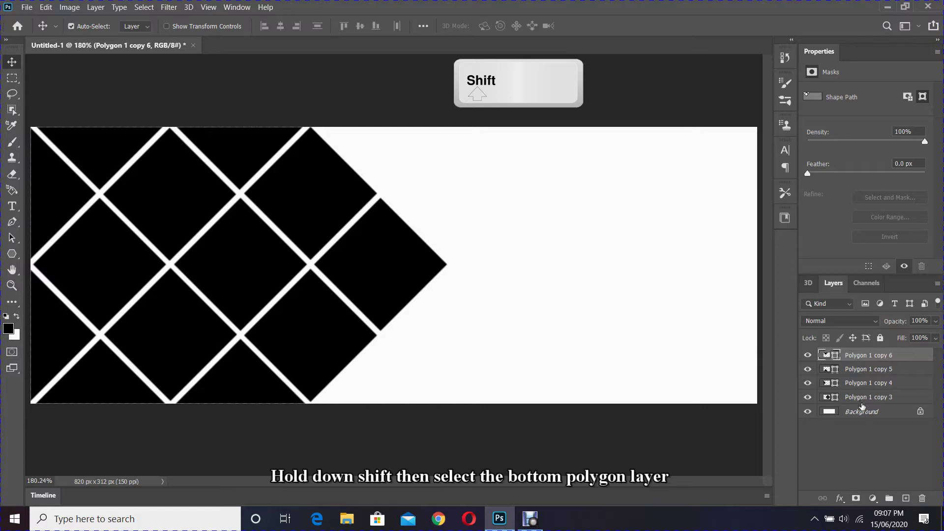
Step: Combine all four lattice polygon layers into one layer, Polygon 1 copy 6
{"action": "left_click", "coordinate": [863, 397], "text": "shift"}
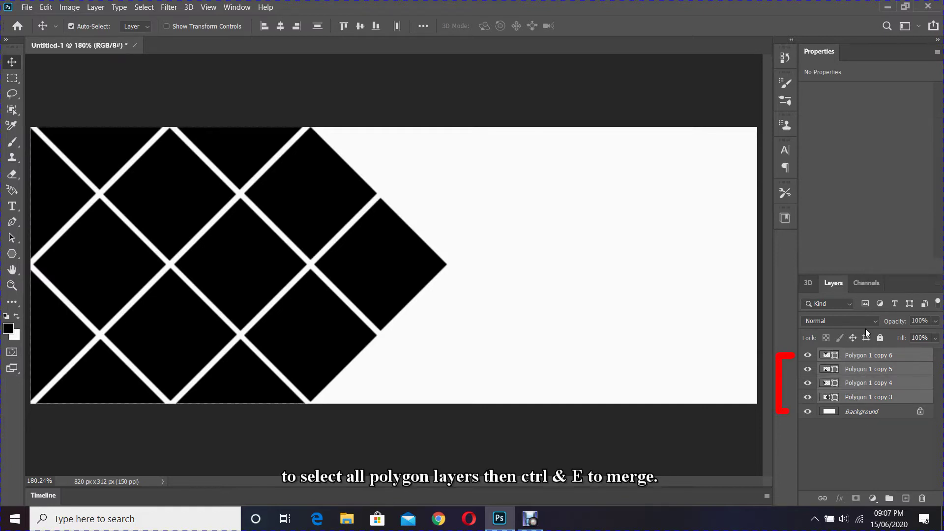
{"action": "key", "text": "ctrl+e"}
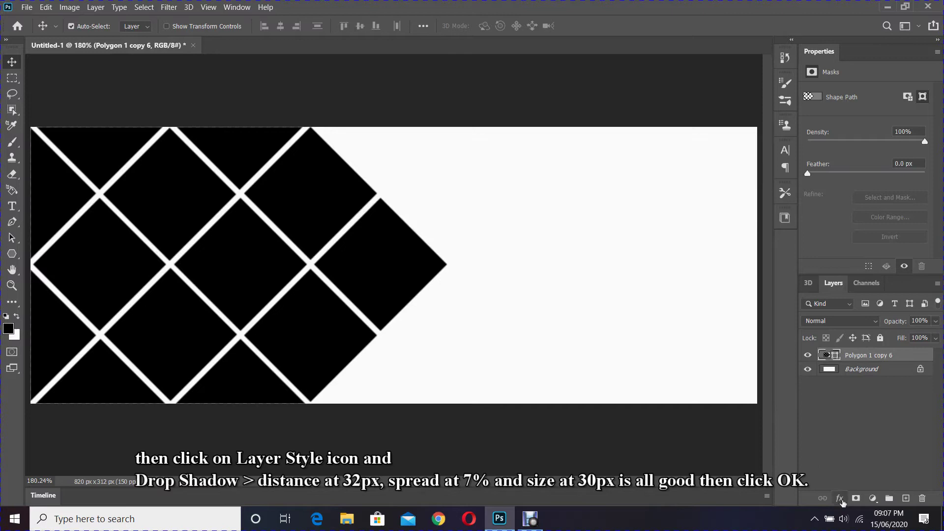
Step: Add a Multiply drop shadow at 45% opacity, 32 px distance, 7% spread, 30 px size
{"action": "left_click", "coordinate": [842, 501]}
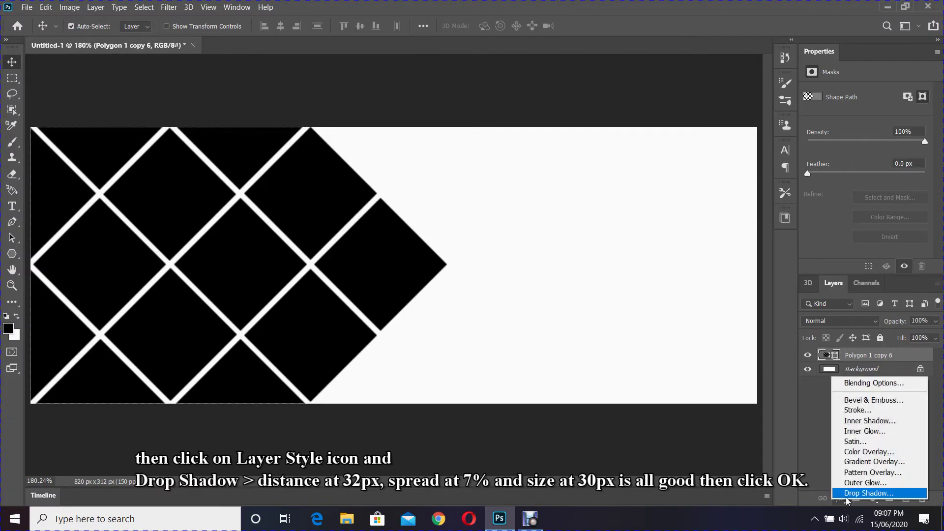
{"action": "left_click", "coordinate": [846, 493]}
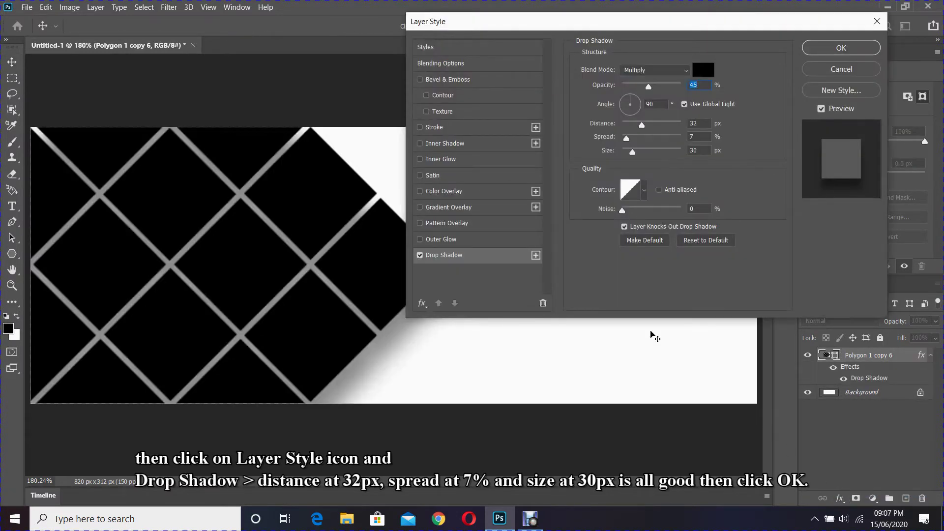
{"action": "left_click", "coordinate": [705, 123]}
{"action": "key", "text": "Tab"}
{"action": "key", "text": "Tab"}
{"action": "left_click", "coordinate": [826, 49]}
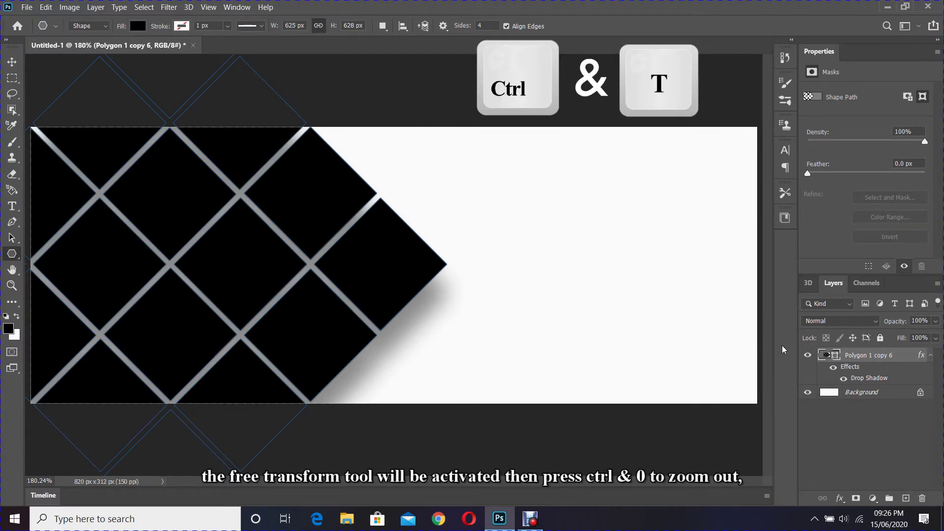
Step: Scale the lattice down to about 82% and move it toward the left edge
{"action": "key", "text": "ctrl+t"}
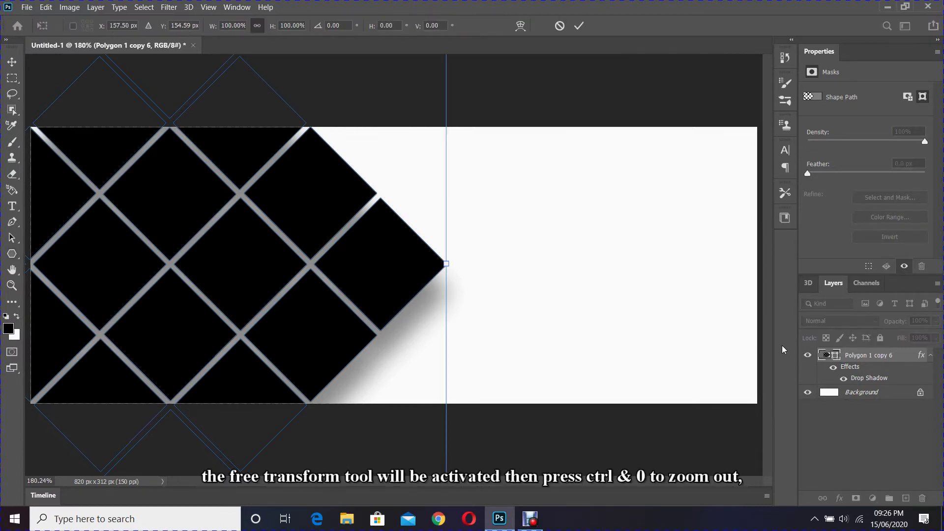
{"action": "key", "text": "ctrl+0"}
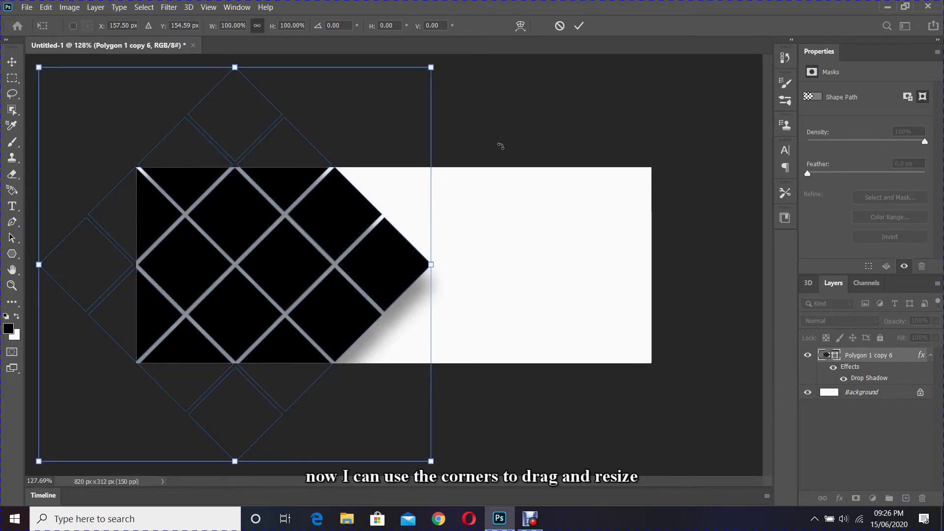
{"action": "left_click_drag", "start_coordinate": [433, 65], "coordinate": [372, 126]}
{"action": "left_click_drag", "start_coordinate": [268, 261], "coordinate": [265, 222]}
{"action": "left_click_drag", "start_coordinate": [368, 88], "coordinate": [357, 98]}
{"action": "left_click_drag", "start_coordinate": [278, 220], "coordinate": [278, 220]}
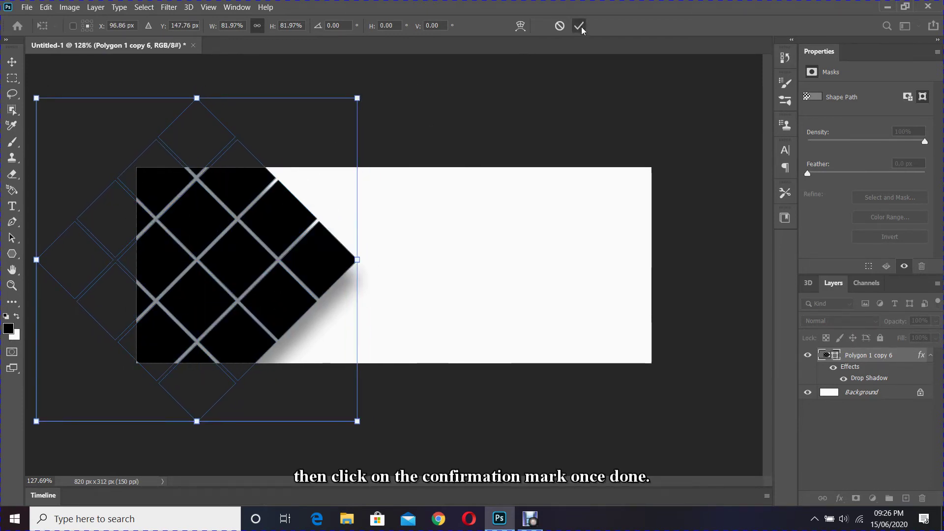
{"action": "left_click", "coordinate": [581, 26]}
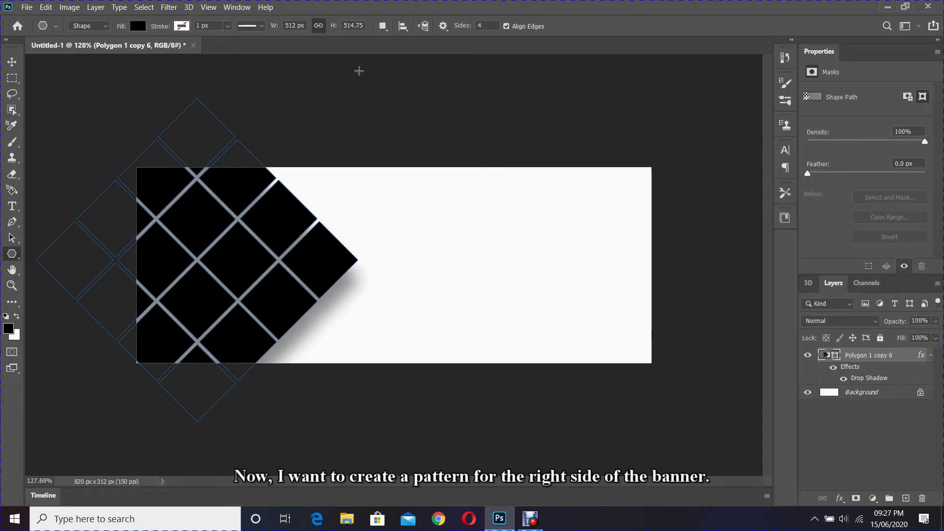
Step: Create the Untitled-2 document from the Custom 50 × 50 px, 150 ppi preset
{"action": "left_click", "coordinate": [25, 7]}
{"action": "left_click", "coordinate": [29, 20]}
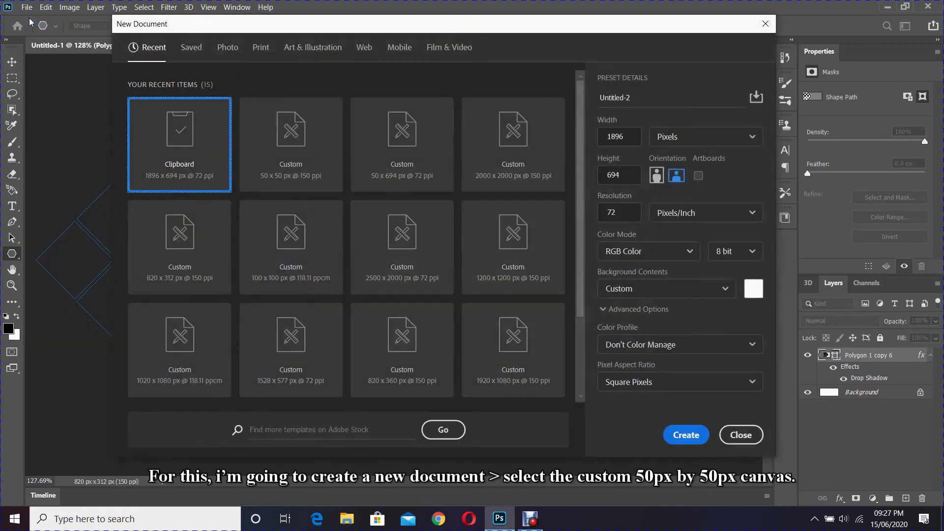
{"action": "left_click", "coordinate": [284, 167]}
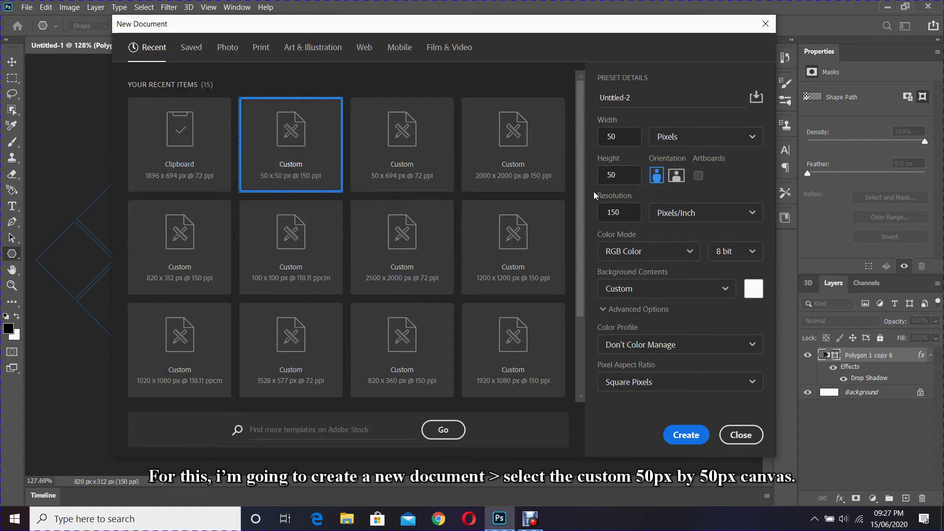
{"action": "left_click", "coordinate": [683, 434]}
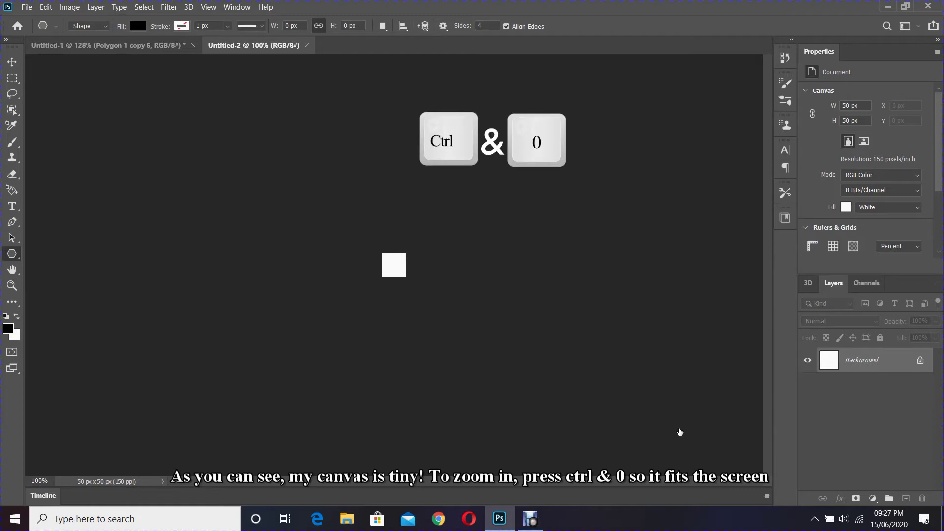
Step: Fit the tiny canvas to the window and draw a 1 px black line along its top edge with the Line Tool
{"action": "key", "text": "ctrl+0"}
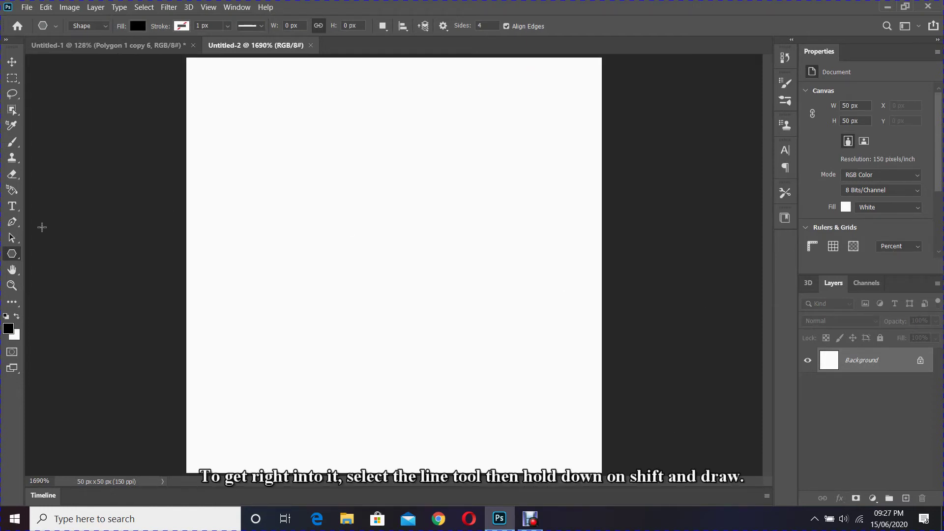
{"action": "right_click", "coordinate": [11, 257]}
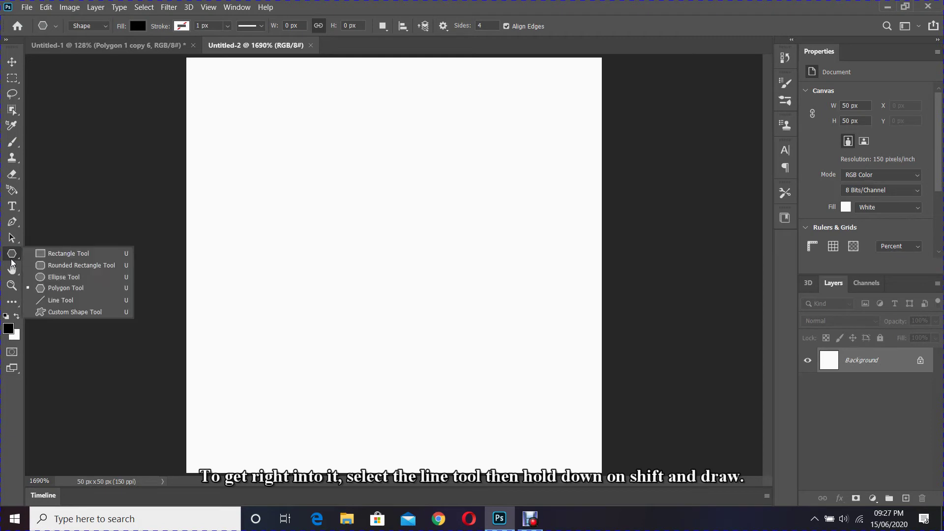
{"action": "left_click", "coordinate": [54, 299]}
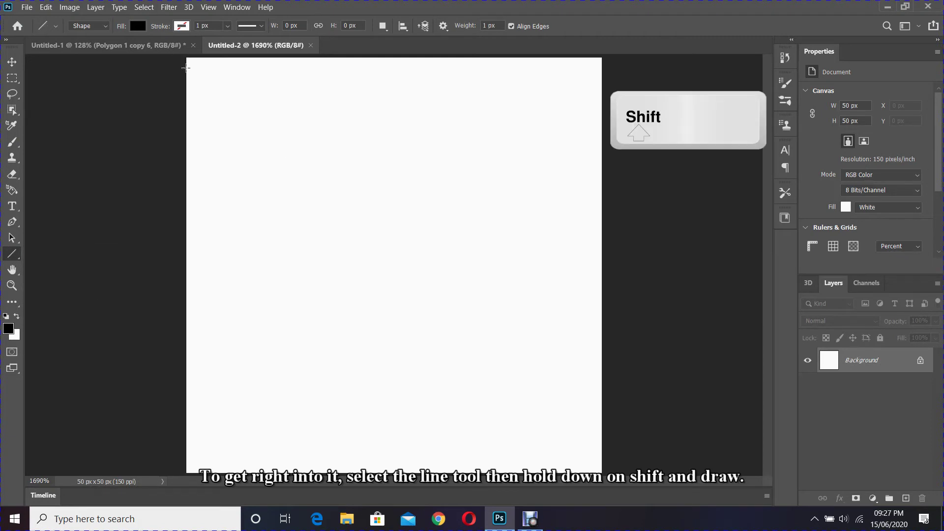
{"action": "left_click_drag", "start_coordinate": [187, 62], "coordinate": [599, 76]}
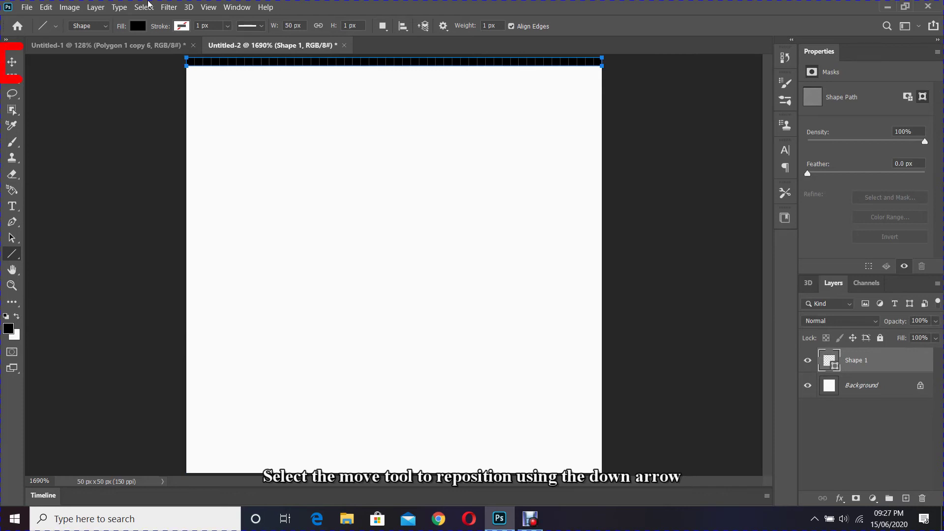
Step: Duplicate the black line downward into a stack of evenly spaced stripes
{"action": "left_click", "coordinate": [12, 62]}
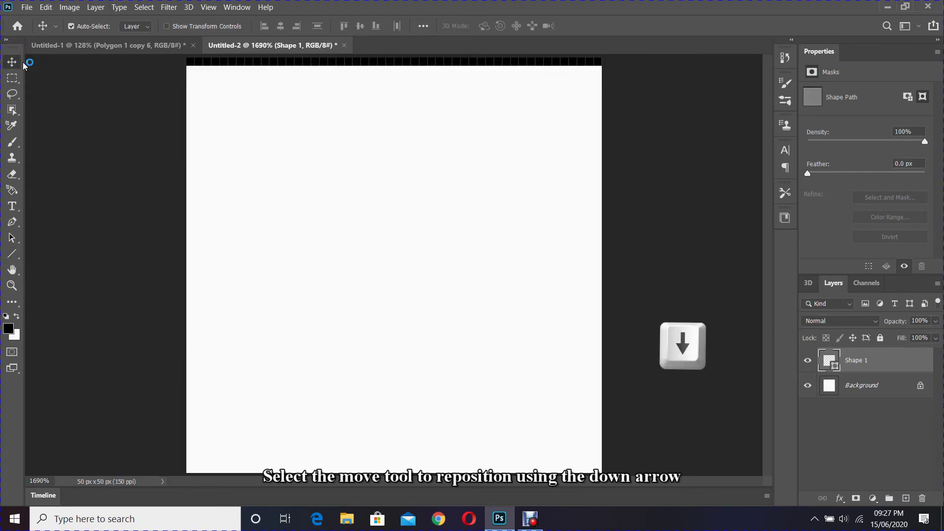
{"action": "key", "text": "Down"}
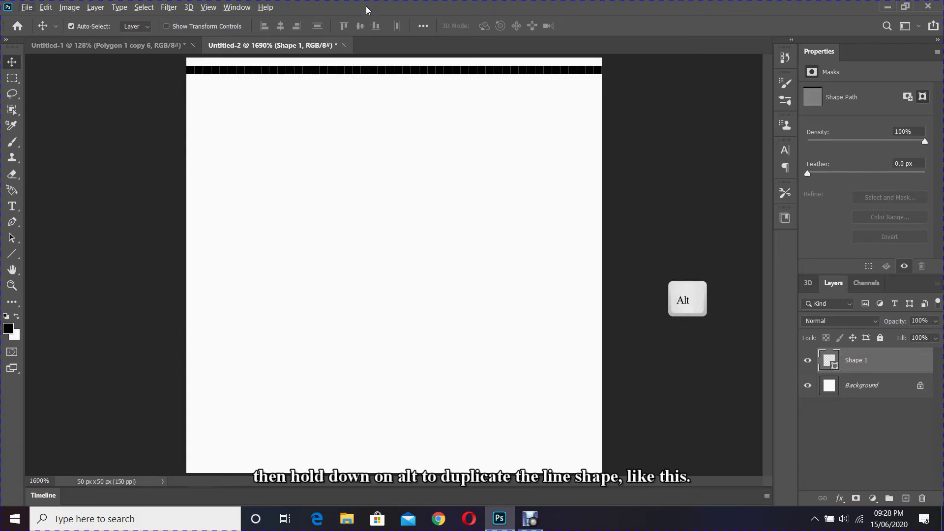
{"action": "left_click_drag", "start_coordinate": [370, 72], "coordinate": [370, 222]}
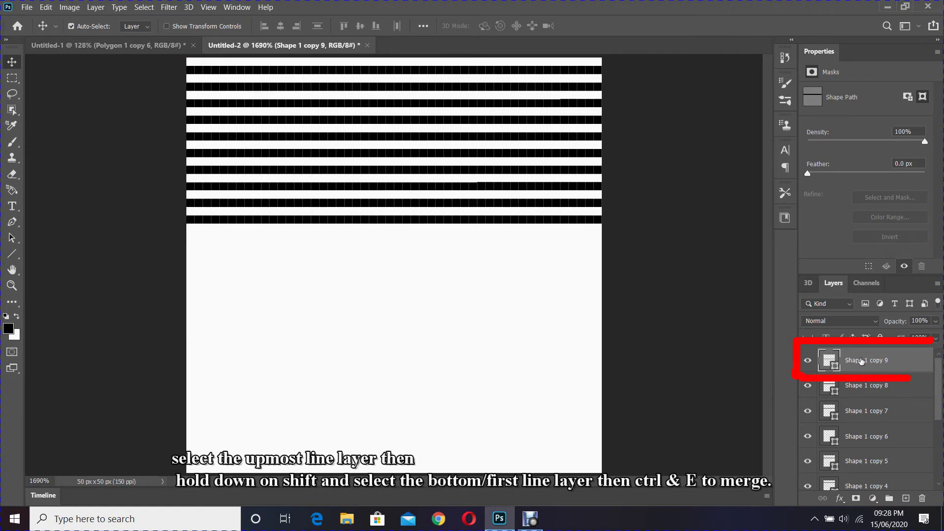
Step: Merge all the line layers down to Shape 1 into a single Shape 1 copy 9 layer
{"action": "left_click_drag", "start_coordinate": [939, 376], "coordinate": [939, 467]}
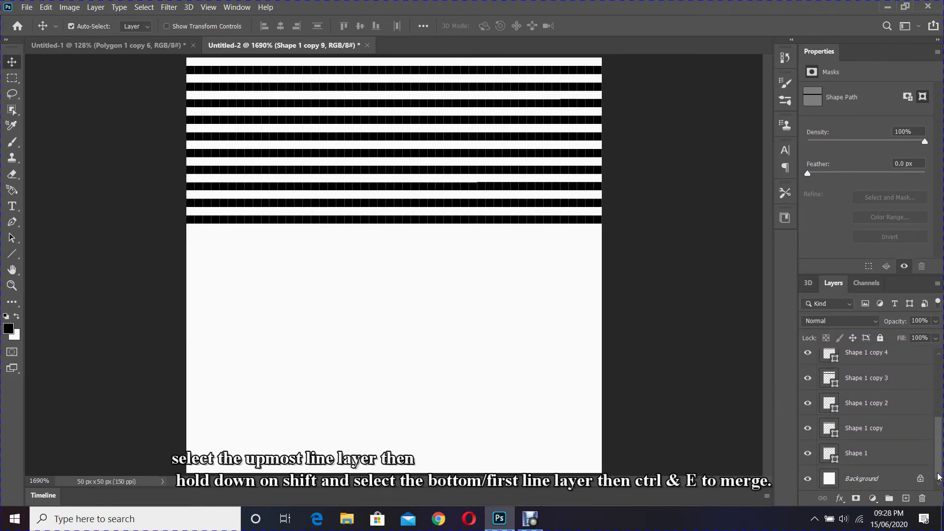
{"action": "left_click", "coordinate": [861, 456], "text": "shift"}
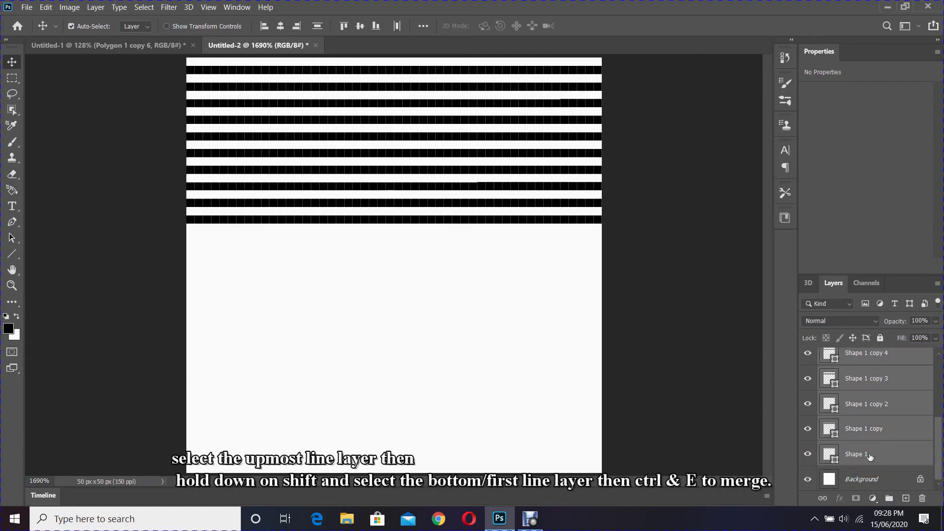
{"action": "key", "text": "ctrl"}
{"action": "key", "text": "ctrl+e"}
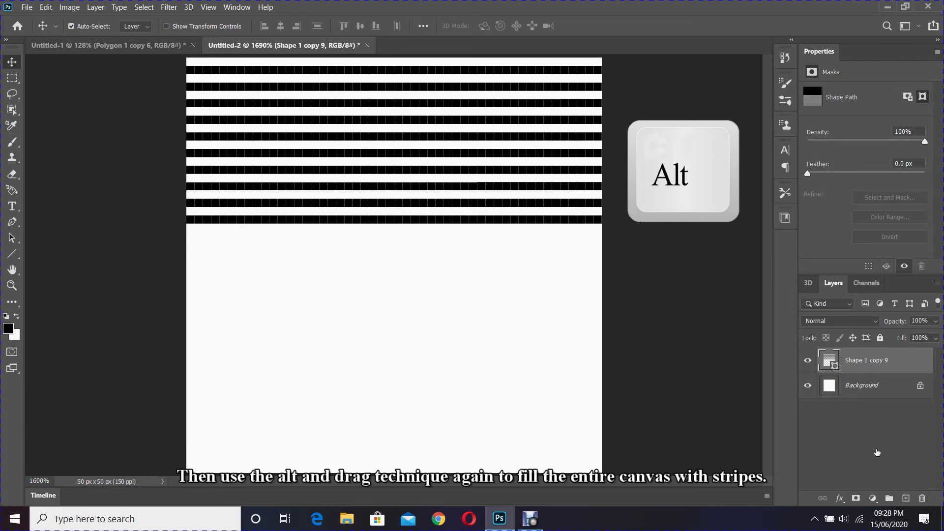
Step: Copy the stripes down twice to reach the bottom, then merge the three stripe layers
{"action": "left_click_drag", "start_coordinate": [346, 196], "coordinate": [348, 359]}
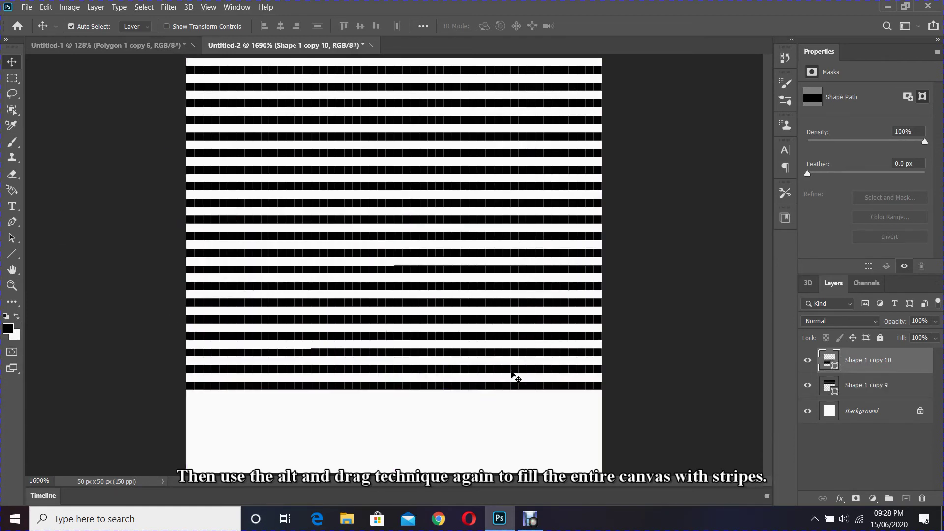
{"action": "left_click_drag", "start_coordinate": [462, 339], "coordinate": [437, 434]}
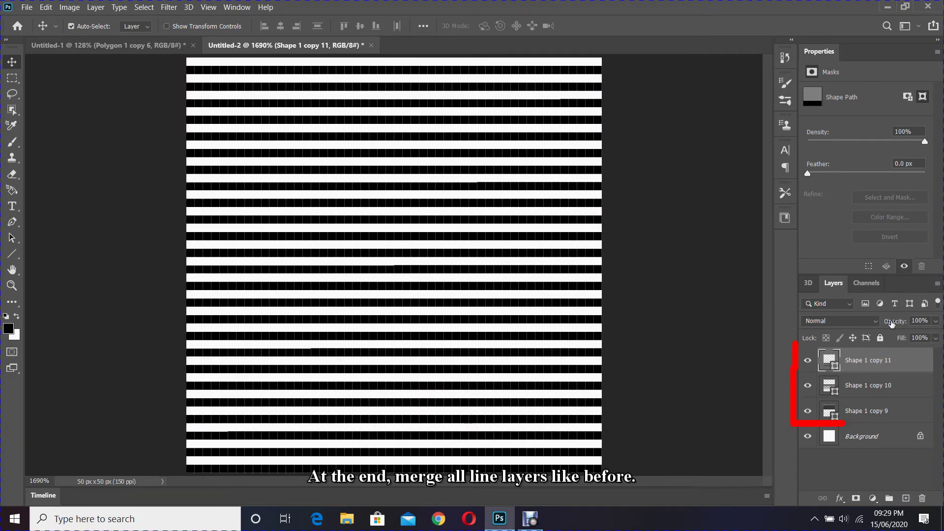
{"action": "left_click", "coordinate": [880, 416], "text": "shift"}
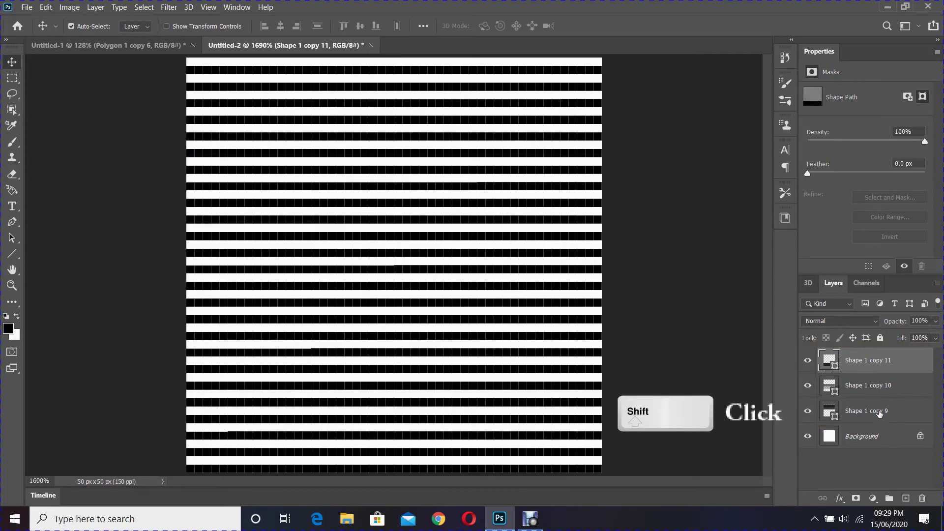
{"action": "left_click", "coordinate": [880, 414], "text": "shift"}
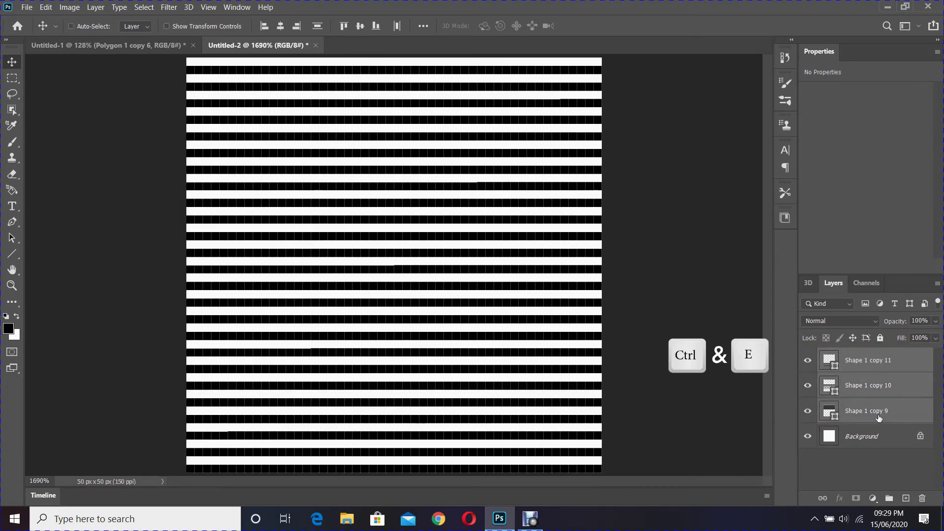
{"action": "key", "text": "ctrl+e"}
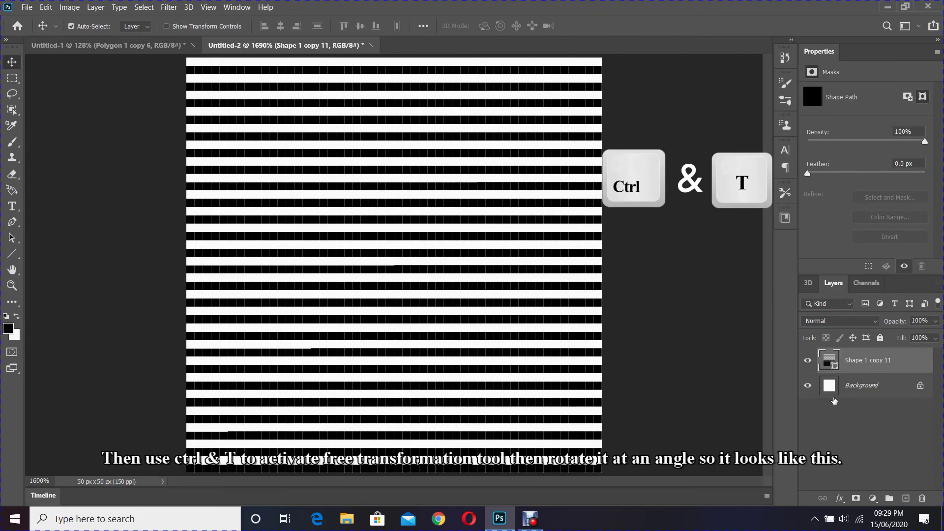
Step: Rotate the stripes to about 47.67° so they run diagonally
{"action": "key", "text": "ctrl+t"}
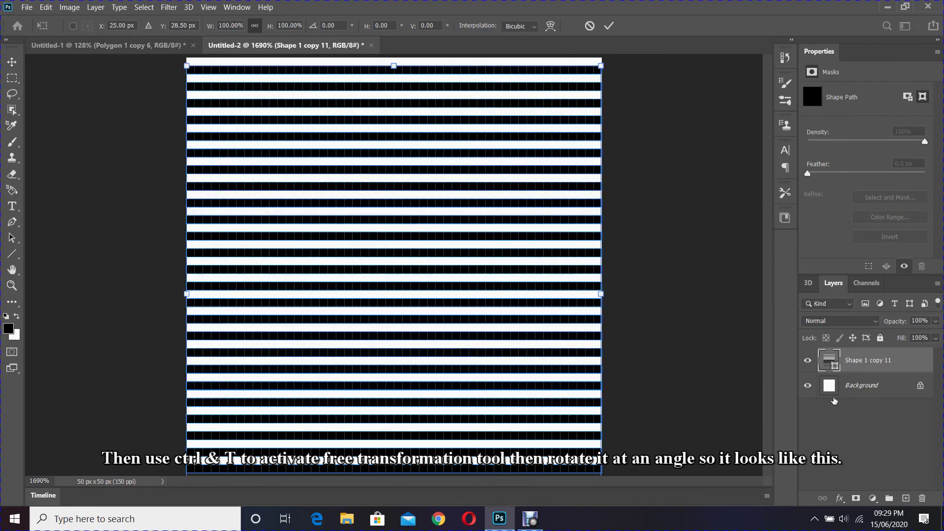
{"action": "scroll", "coordinate": [580, 89], "scroll_direction": "down", "scroll_amount": 1}
{"action": "left_click_drag", "start_coordinate": [561, 102], "coordinate": [609, 278]}
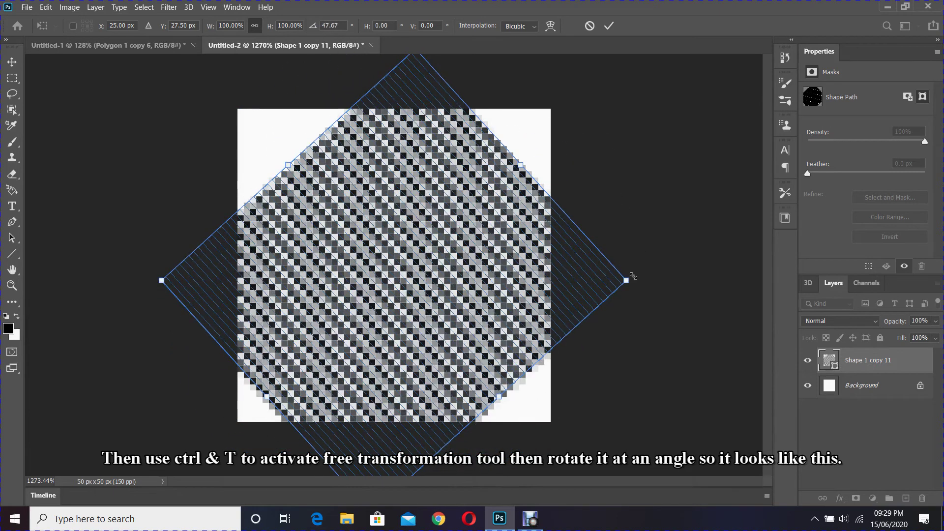
{"action": "left_click", "coordinate": [608, 25]}
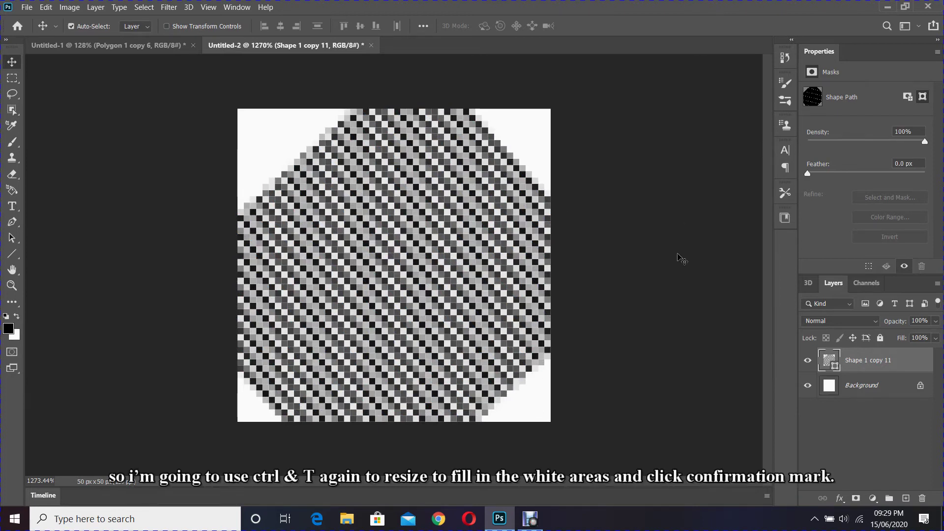
Step: Enlarge the diagonal stripes until they cover the tile's white corners
{"action": "key", "text": "ctrl+t"}
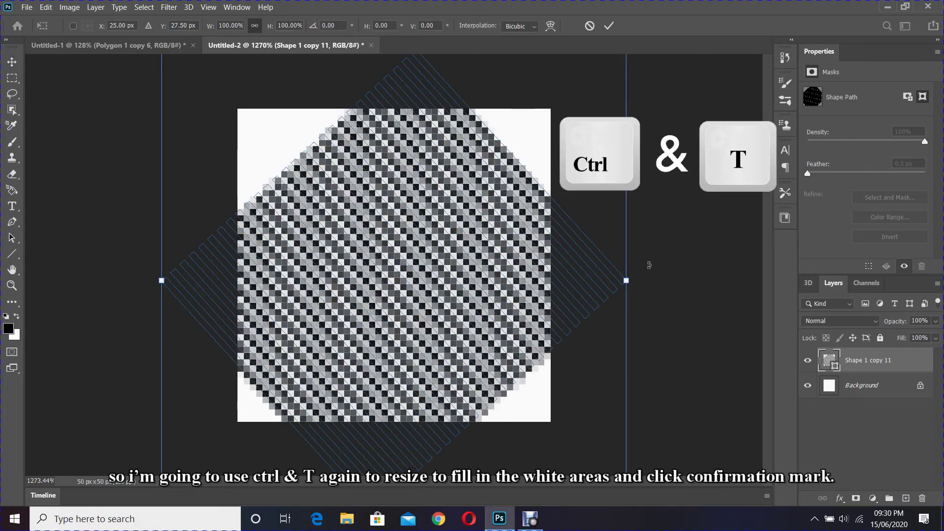
{"action": "key", "text": "ctrl+minus"}
{"action": "left_click_drag", "start_coordinate": [213, 97], "coordinate": [157, 47]}
{"action": "left_click_drag", "start_coordinate": [575, 457], "coordinate": [627, 487]}
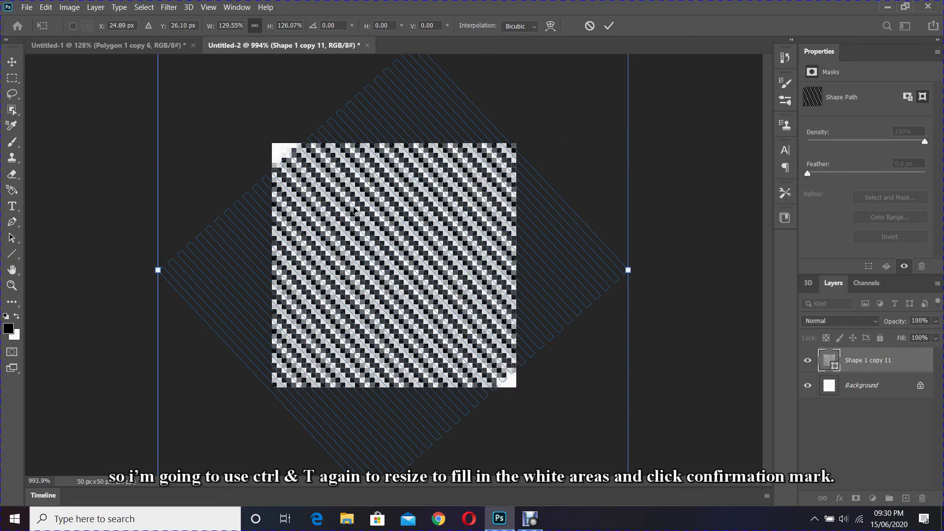
{"action": "key", "text": "ctrl+minus"}
{"action": "left_click_drag", "start_coordinate": [196, 78], "coordinate": [172, 61]}
{"action": "left_click_drag", "start_coordinate": [231, 95], "coordinate": [243, 98]}
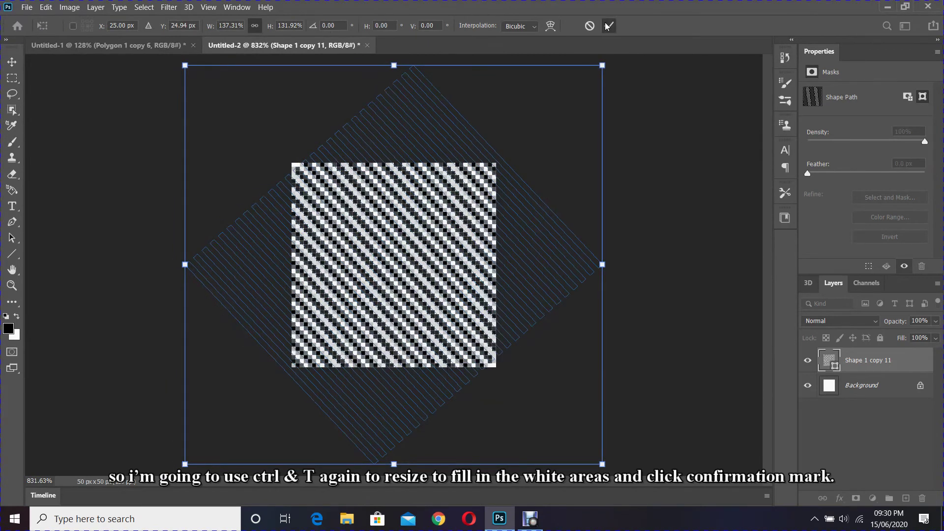
{"action": "left_click", "coordinate": [609, 25]}
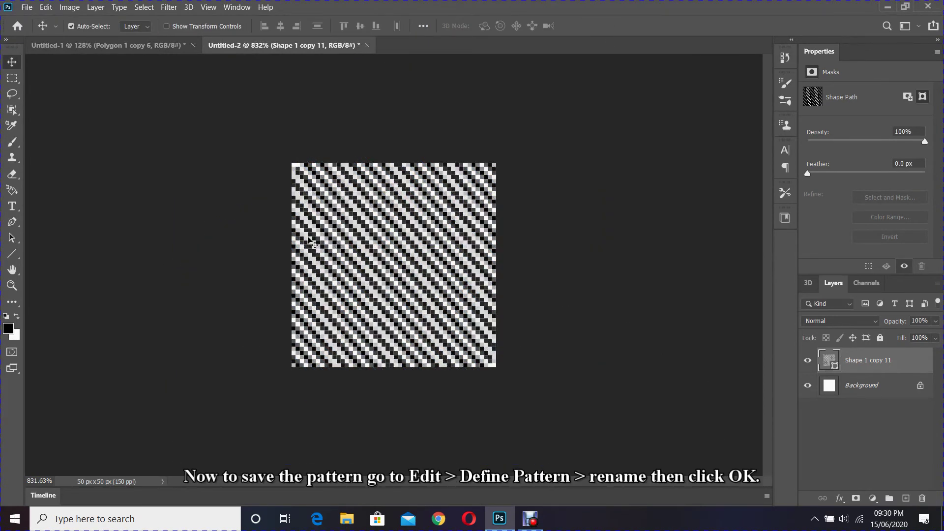
Step: Define the tile as a new pattern named 'tutorial'
{"action": "left_click", "coordinate": [47, 7]}
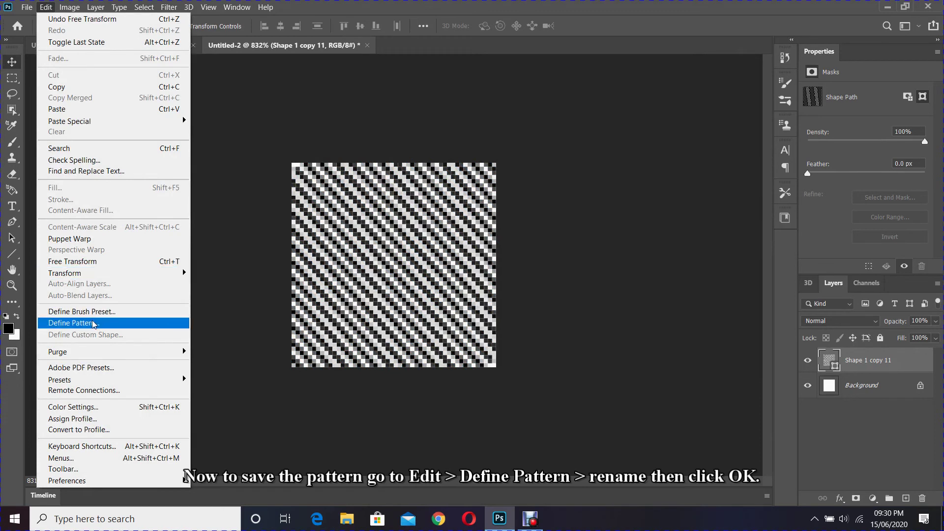
{"action": "left_click", "coordinate": [109, 322]}
{"action": "type", "text": "tutorial"}
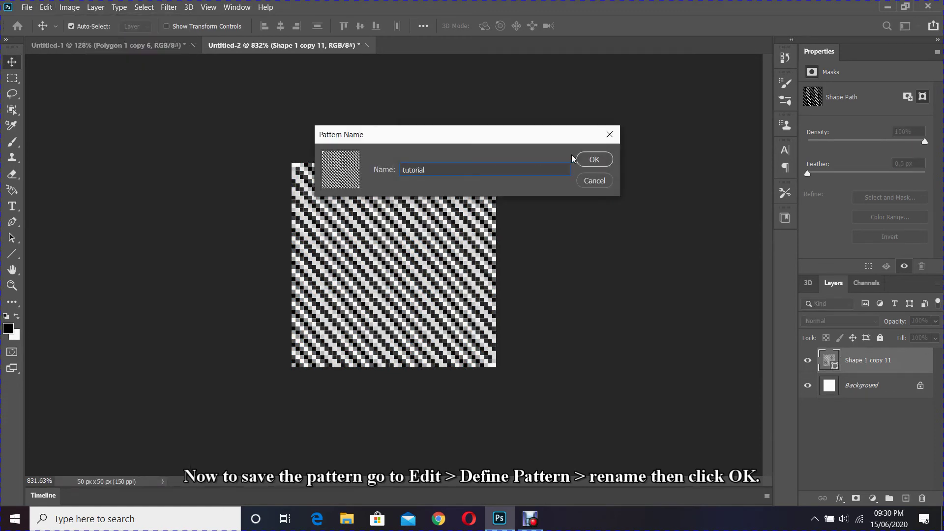
{"action": "left_click", "coordinate": [592, 158]}
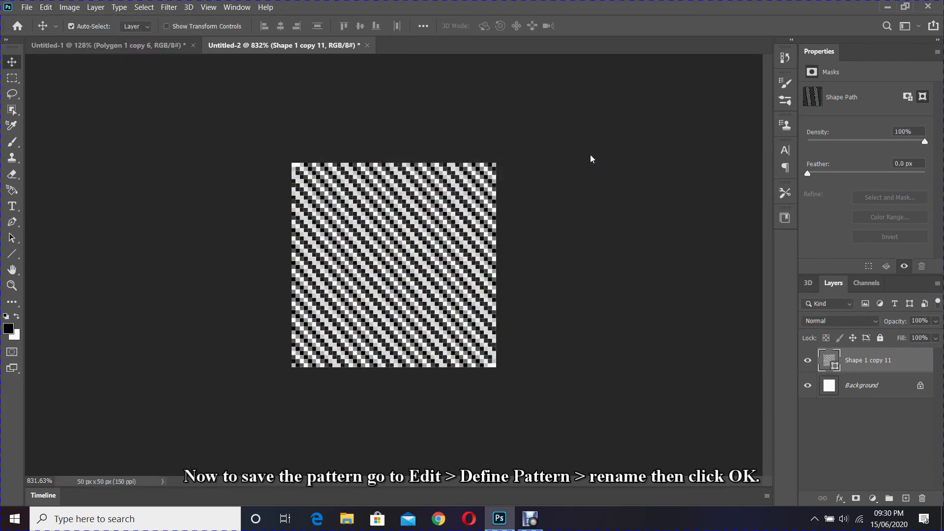
Step: In the Untitled-1 banner, add a new Layer 1 just above the Background
{"action": "left_click", "coordinate": [143, 50]}
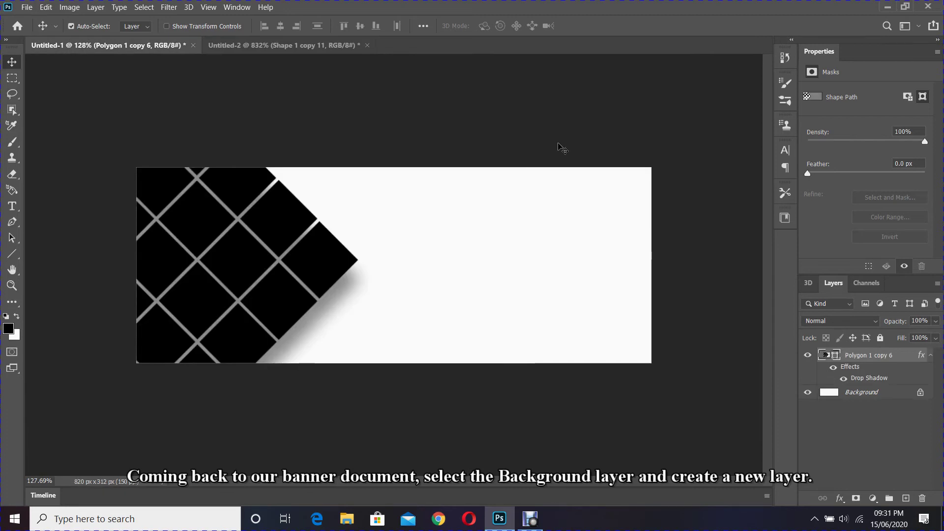
{"action": "left_click", "coordinate": [874, 398]}
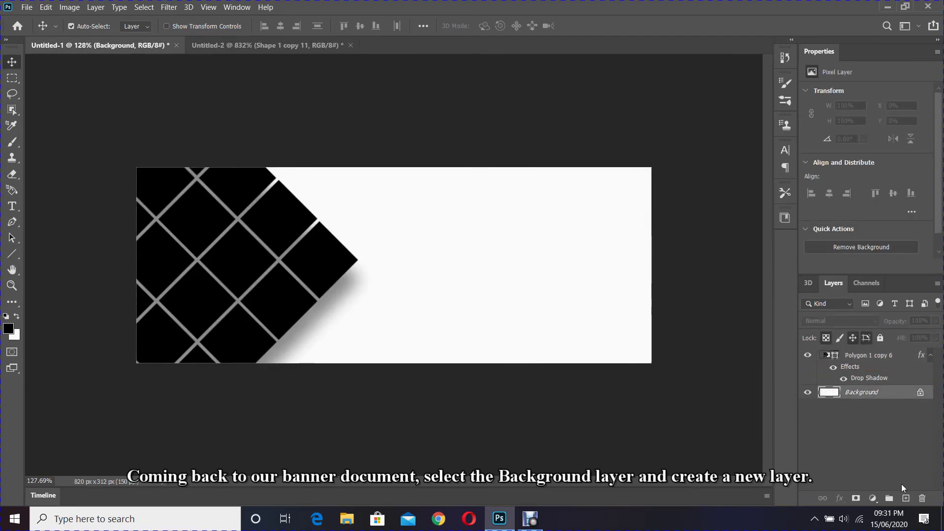
{"action": "left_click", "coordinate": [907, 499]}
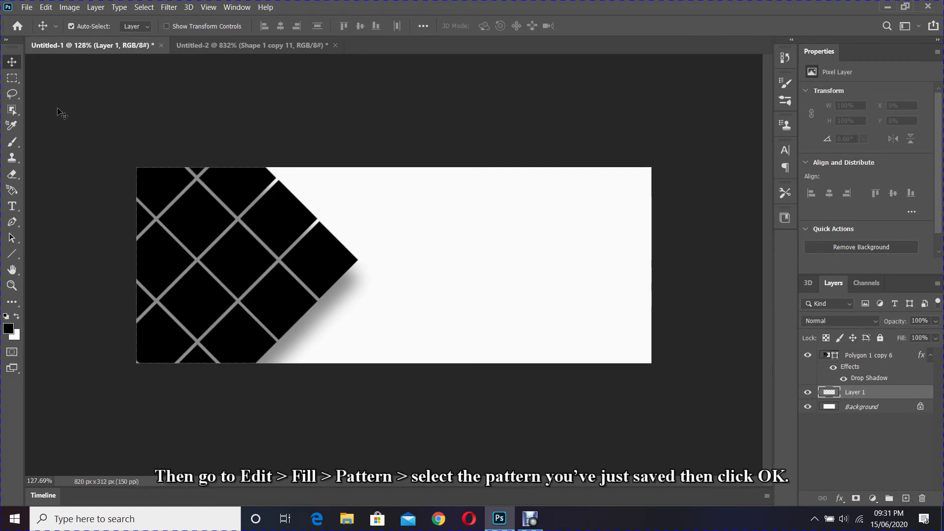
Step: Fill Layer 1 with the saved 'tutorial' diagonal stripe pattern
{"action": "left_click", "coordinate": [45, 7]}
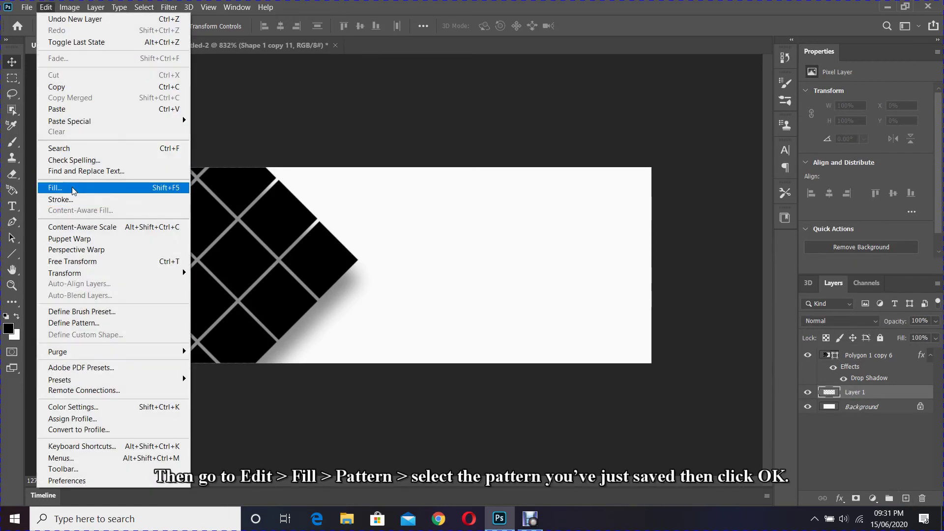
{"action": "left_click", "coordinate": [102, 186]}
{"action": "left_click", "coordinate": [456, 161]}
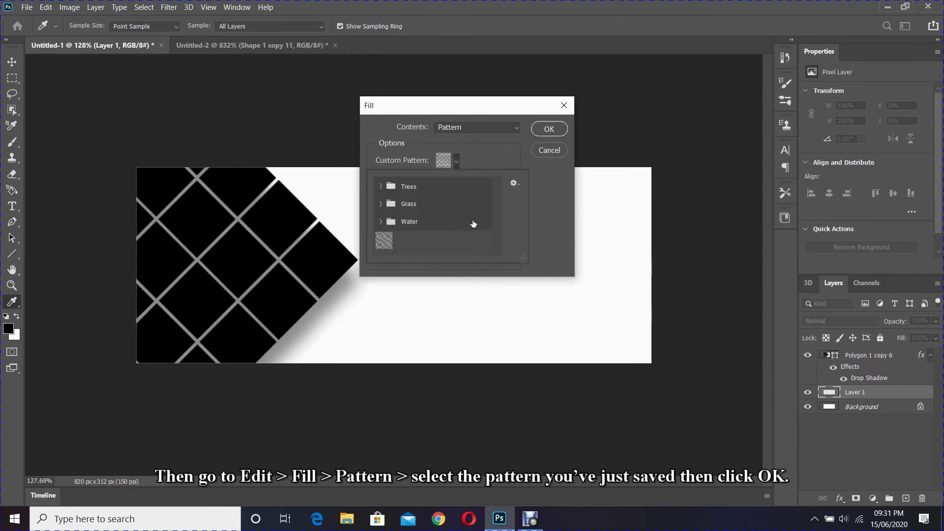
{"action": "left_click", "coordinate": [384, 241]}
{"action": "left_click", "coordinate": [549, 127]}
{"action": "left_click", "coordinate": [549, 128]}
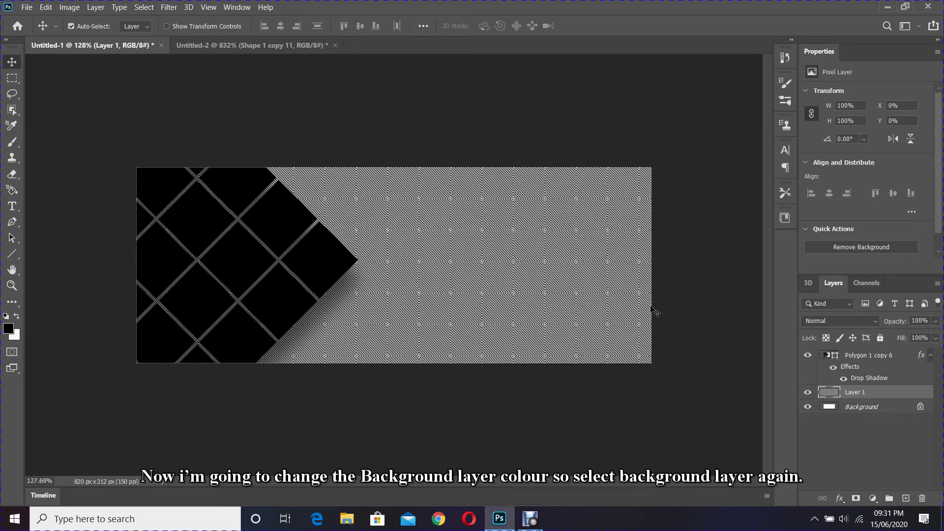
Step: Fill the Background layer with dark grey #484545
{"action": "left_click", "coordinate": [869, 412]}
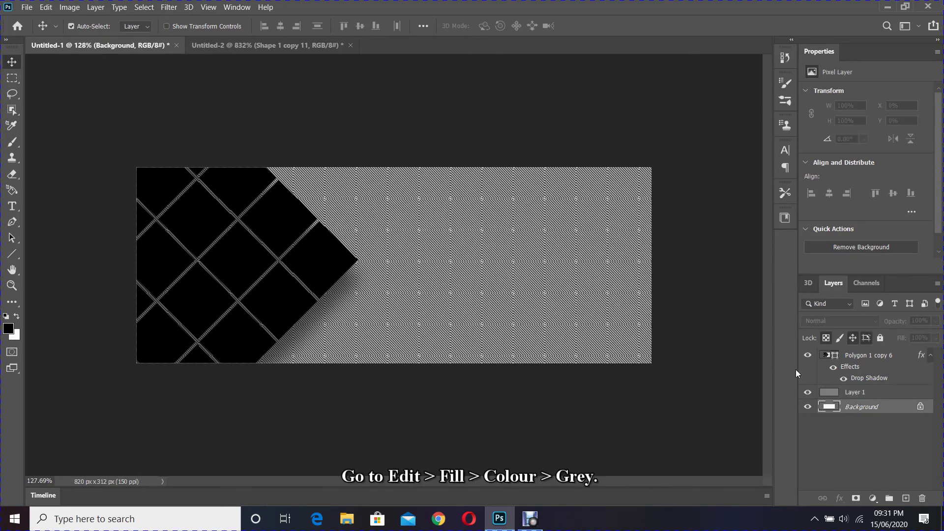
{"action": "left_click", "coordinate": [48, 8]}
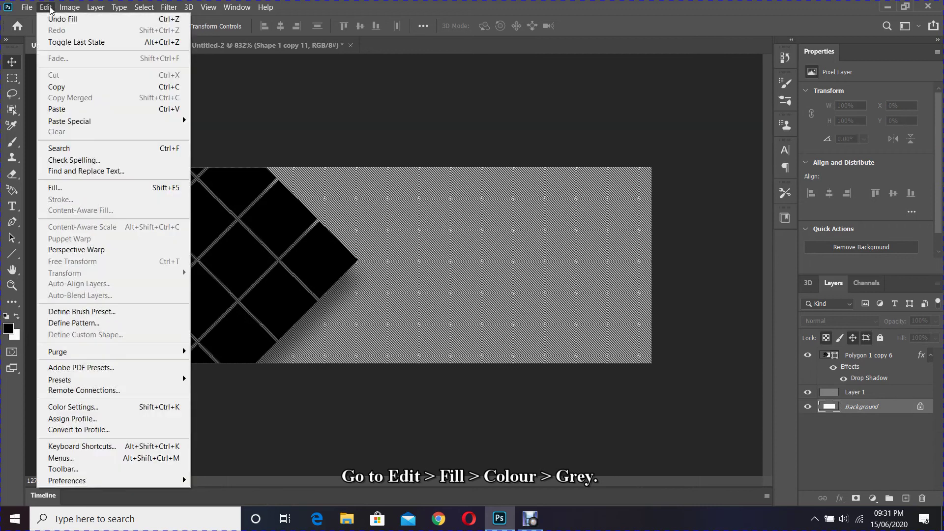
{"action": "left_click", "coordinate": [77, 189]}
{"action": "left_click", "coordinate": [460, 130]}
{"action": "left_click", "coordinate": [447, 154]}
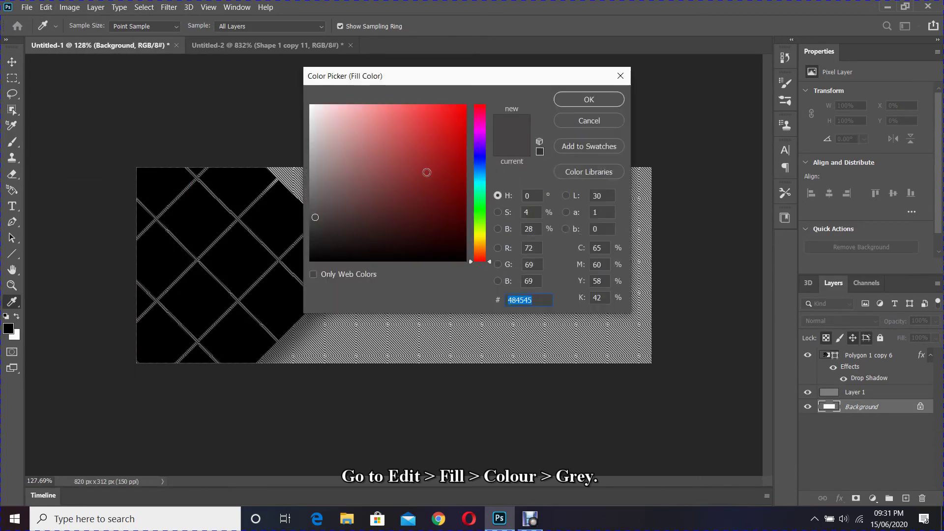
{"action": "left_click", "coordinate": [590, 99]}
{"action": "left_click", "coordinate": [547, 129]}
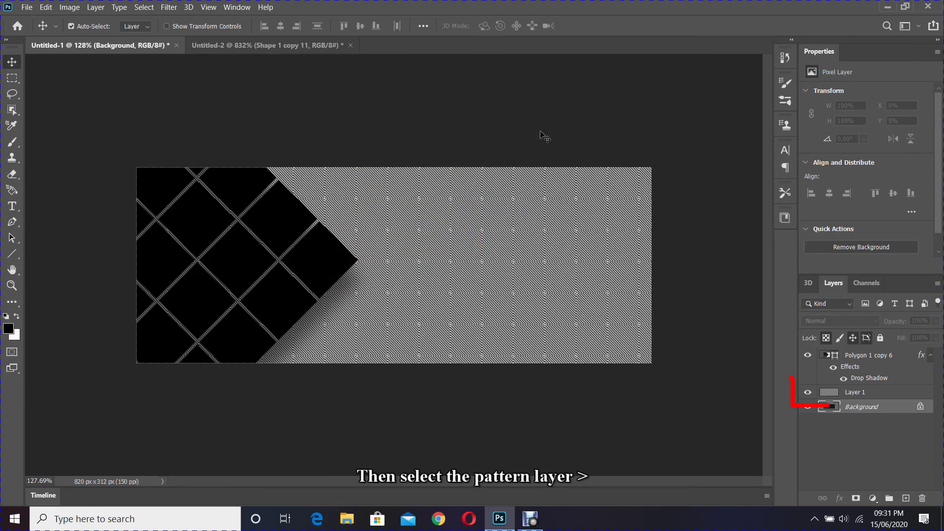
{"action": "left_click", "coordinate": [860, 394]}
Step: Give Layer 1 a reversed radial Foreground to Background Gradient Overlay at 50% opacity, 150% scale
{"action": "left_click", "coordinate": [841, 498]}
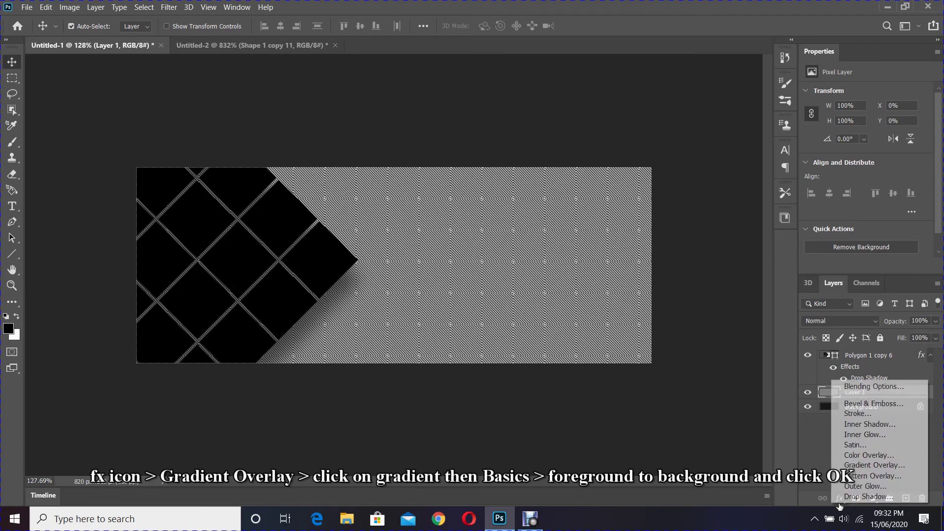
{"action": "left_click", "coordinate": [857, 468]}
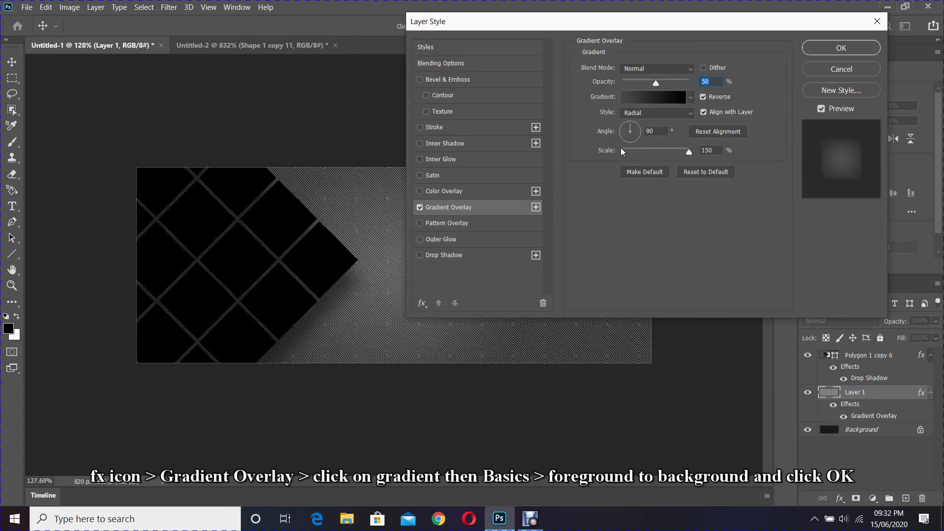
{"action": "left_click", "coordinate": [639, 96]}
{"action": "left_click", "coordinate": [346, 91]}
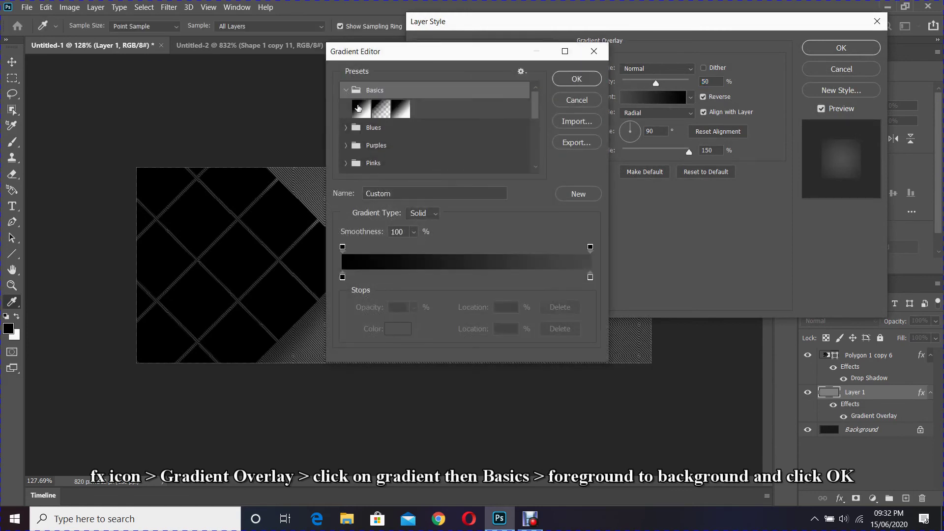
{"action": "left_click", "coordinate": [358, 112]}
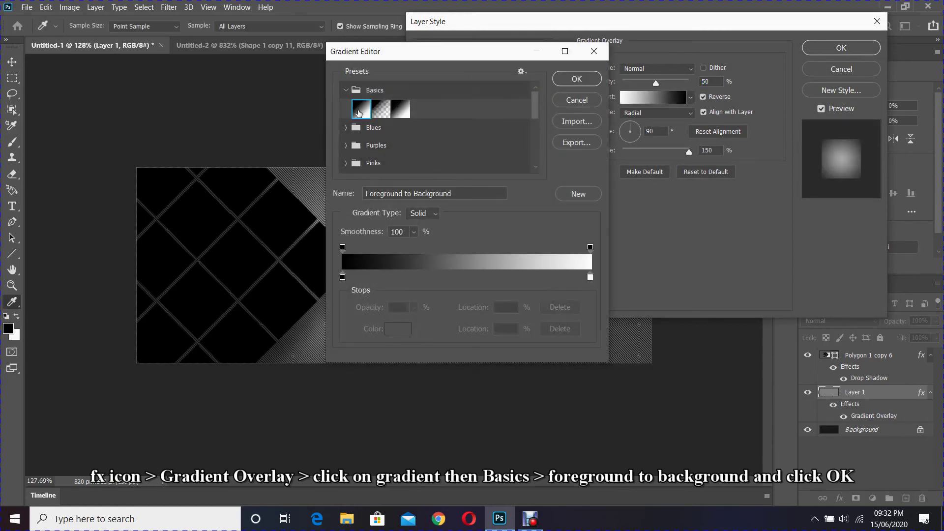
{"action": "left_click", "coordinate": [582, 78]}
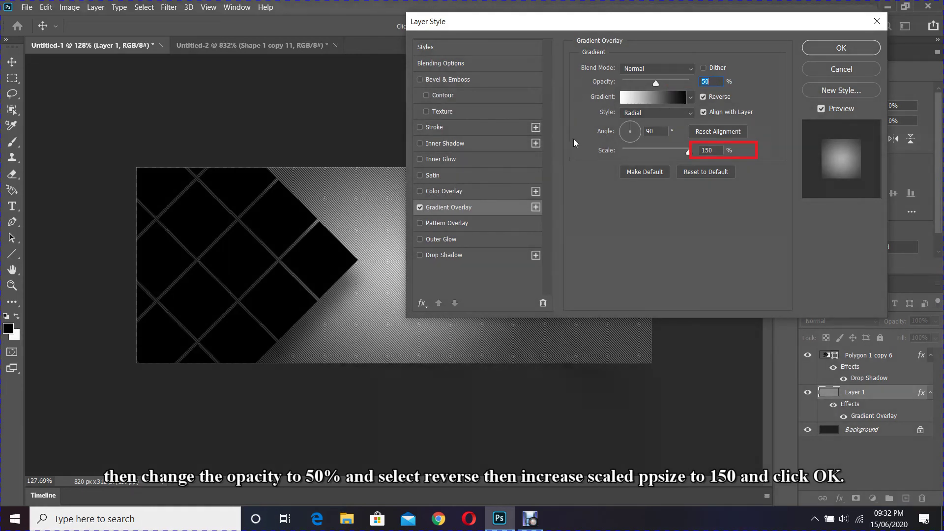
{"action": "key", "text": "Return"}
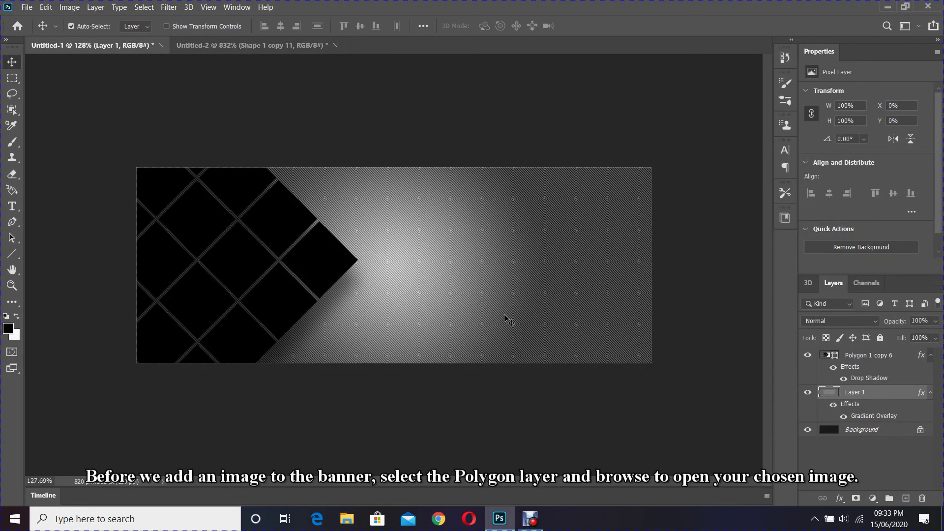
Step: Open the 02 Model photo and move it into the banner above Polygon 1 copy 6
{"action": "left_click", "coordinate": [866, 356]}
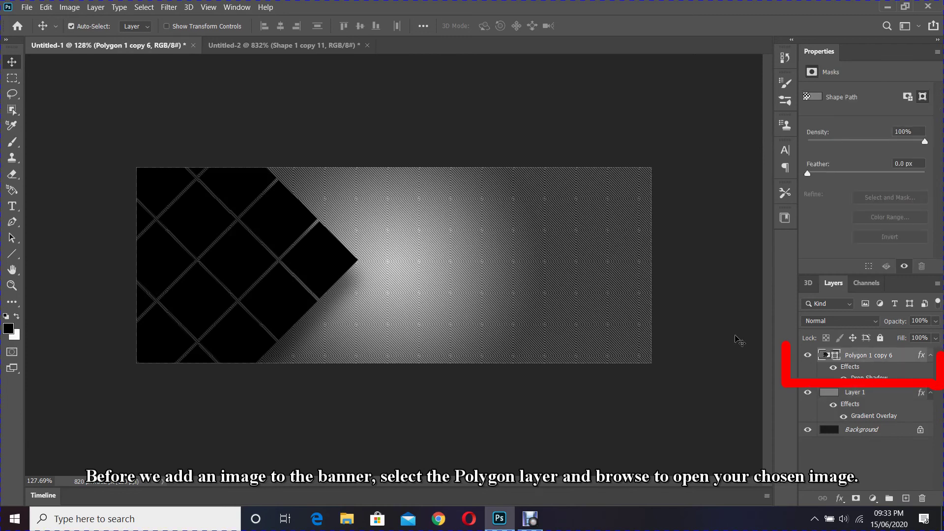
{"action": "left_click", "coordinate": [26, 7]}
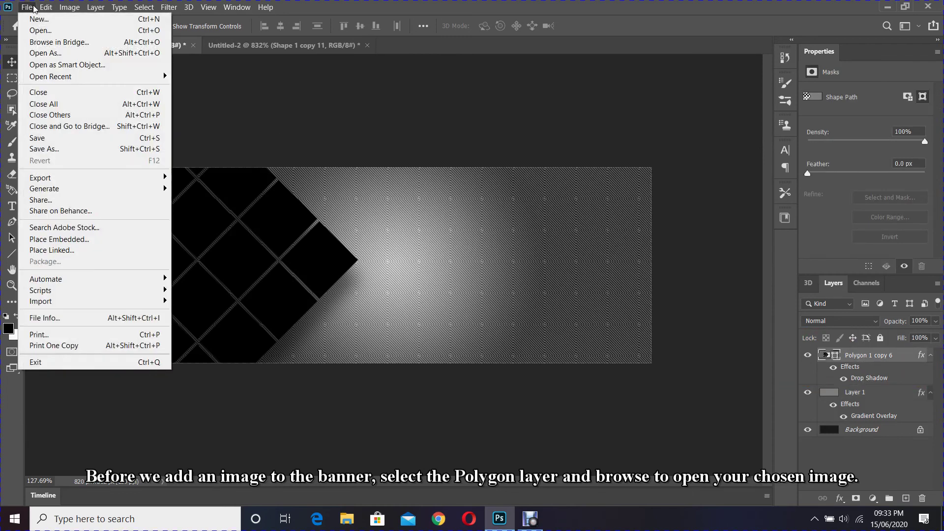
{"action": "left_click", "coordinate": [39, 31]}
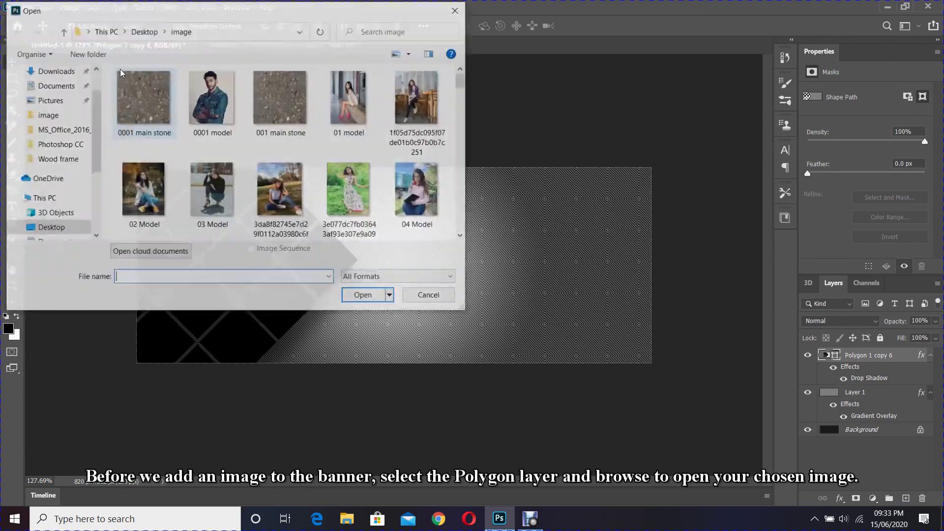
{"action": "double_click", "coordinate": [157, 197]}
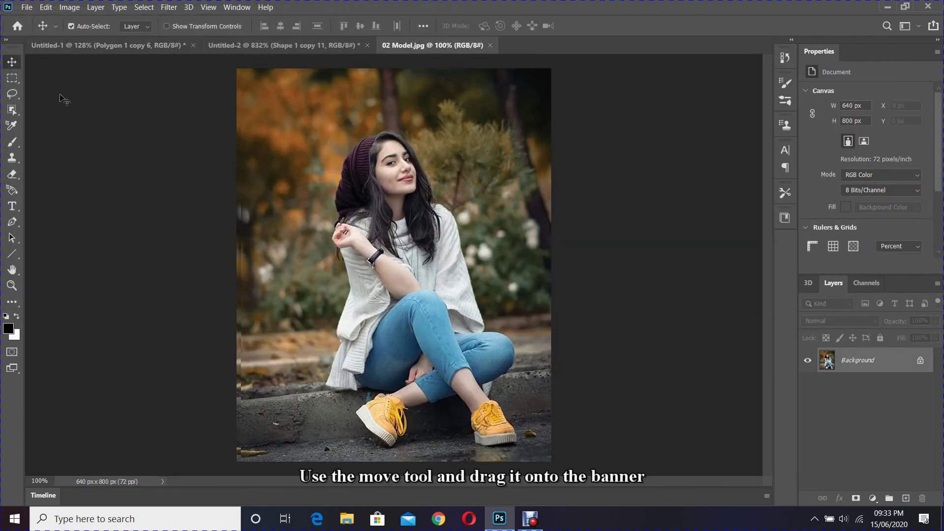
{"action": "left_click_drag", "start_coordinate": [428, 263], "coordinate": [247, 259]}
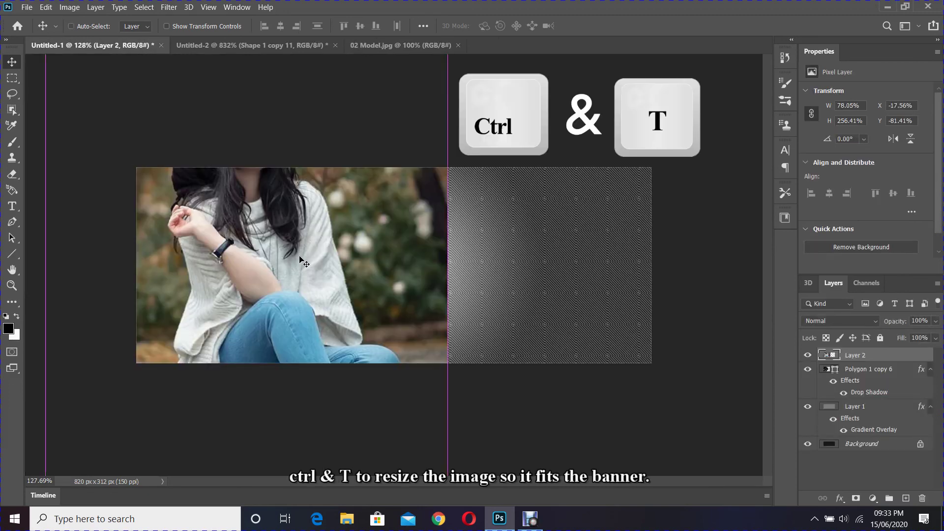
Step: Scale the model photo down to fit the banner height
{"action": "key", "text": "ctrl+t"}
{"action": "key", "text": "ctrl+0"}
{"action": "left_click_drag", "start_coordinate": [437, 456], "coordinate": [193, 345]}
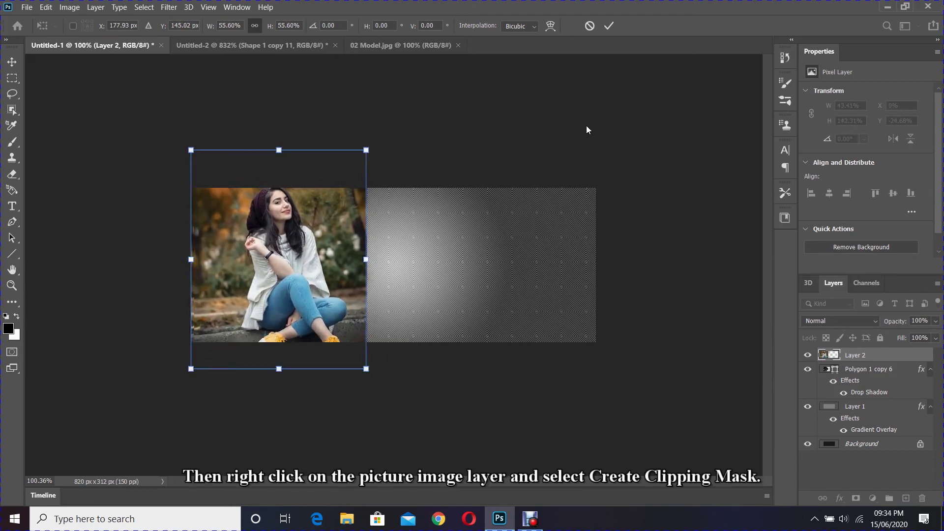
{"action": "left_click", "coordinate": [607, 28]}
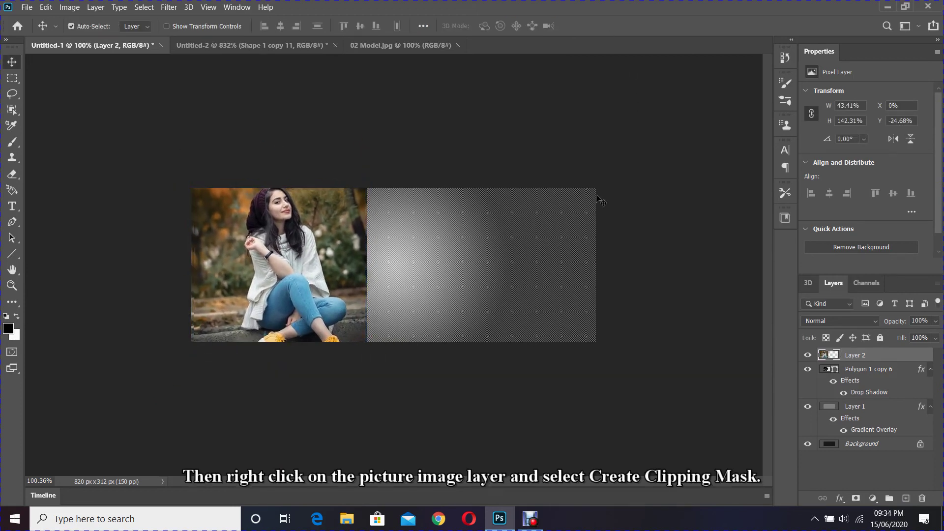
Step: Clip the photo into the diamond tiles and nudge it slightly left and down
{"action": "right_click", "coordinate": [856, 357]}
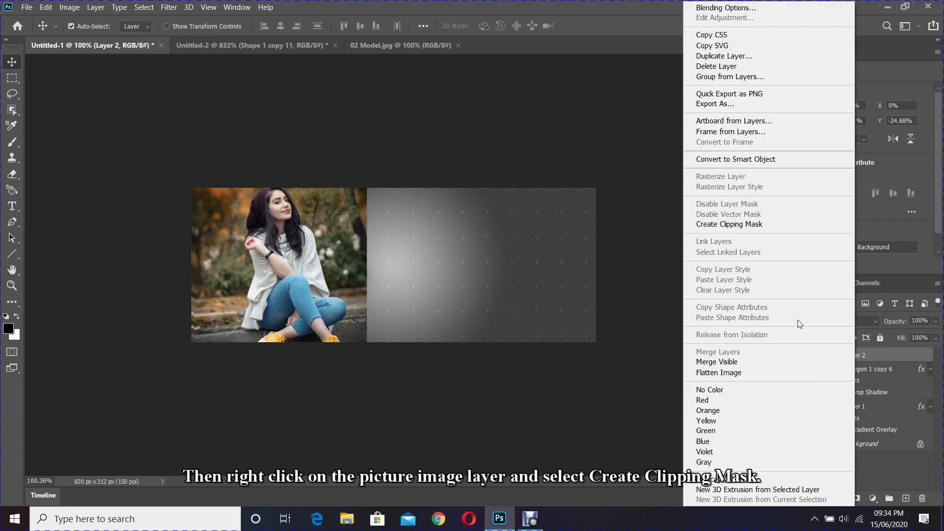
{"action": "left_click", "coordinate": [760, 224]}
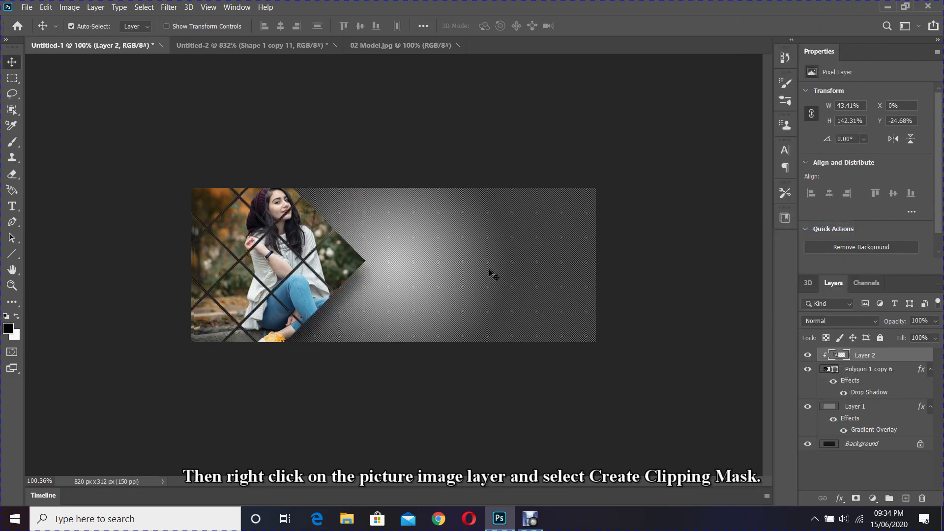
{"action": "key", "text": "Left"}
{"action": "key", "text": "Left"}
{"action": "key", "text": "Left"}
{"action": "key", "text": "Down"}
{"action": "key", "text": "Left"}
{"action": "key", "text": "Left"}
{"action": "key", "text": "Left"}
{"action": "key", "text": "Left"}
{"action": "key", "text": "Left"}
{"action": "key", "text": "Left"}
{"action": "key", "text": "Left"}
{"action": "key", "text": "Left"}
{"action": "key", "text": "Left"}
{"action": "key", "text": "Left"}
{"action": "key", "text": "Left"}
{"action": "key", "text": "Left"}
{"action": "key", "text": "Down"}
{"action": "key", "text": "Down"}
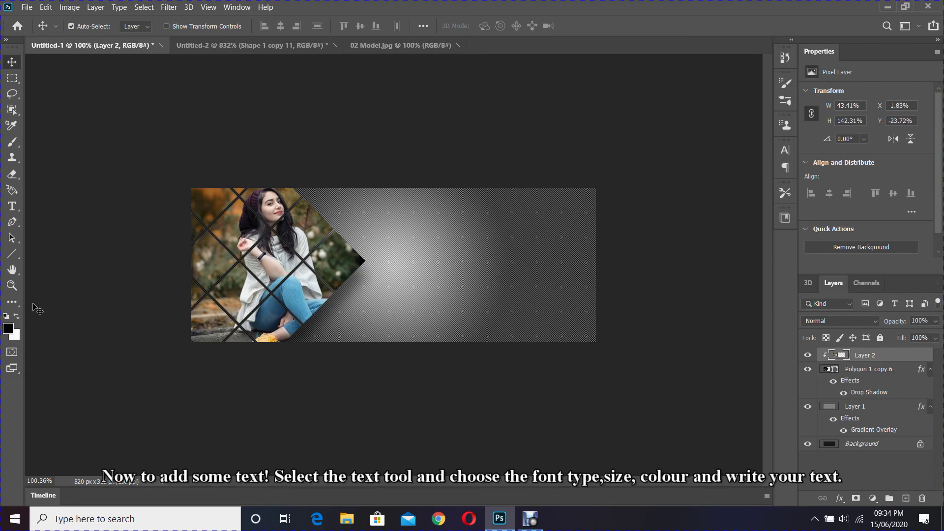
Step: Set the Type tool to the Edwardian Script ITC font
{"action": "left_click", "coordinate": [19, 210]}
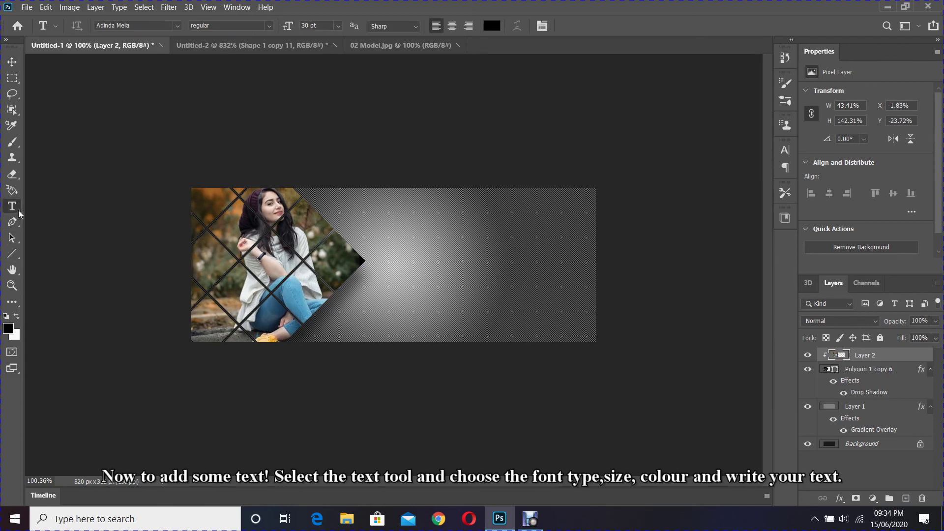
{"action": "left_click", "coordinate": [147, 23]}
{"action": "type", "text": "ed"}
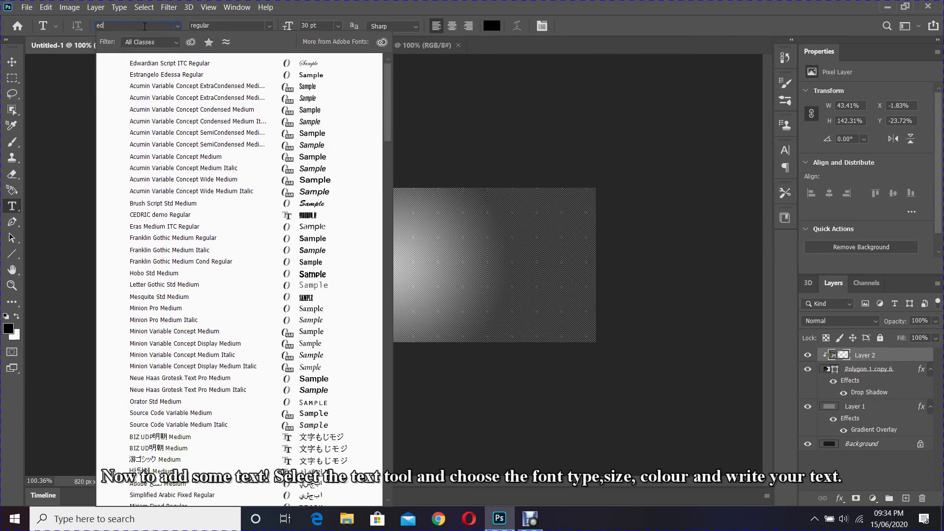
{"action": "key", "text": "Return"}
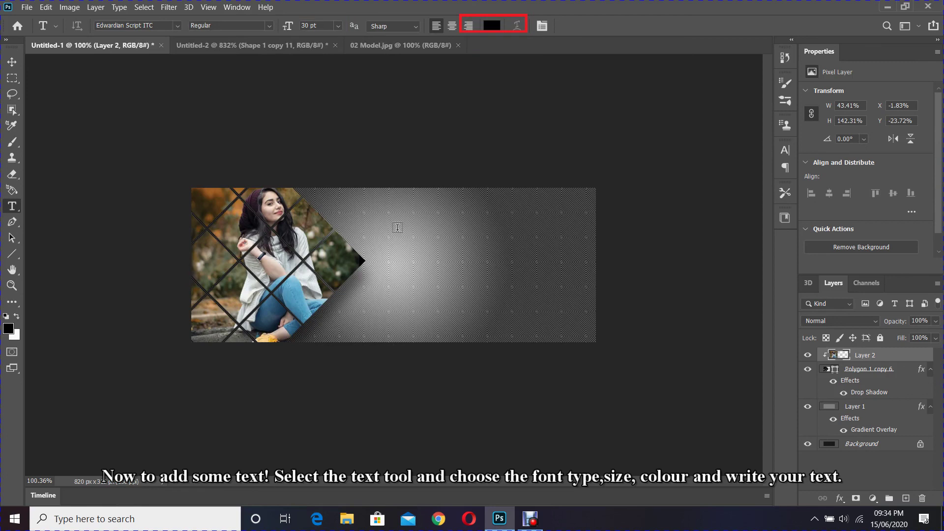
Step: Type white 'Welcome to my Facebook' on the banner's right side and position it
{"action": "left_click", "coordinate": [380, 231]}
{"action": "type", "text": "Welcome to my Facebook"}
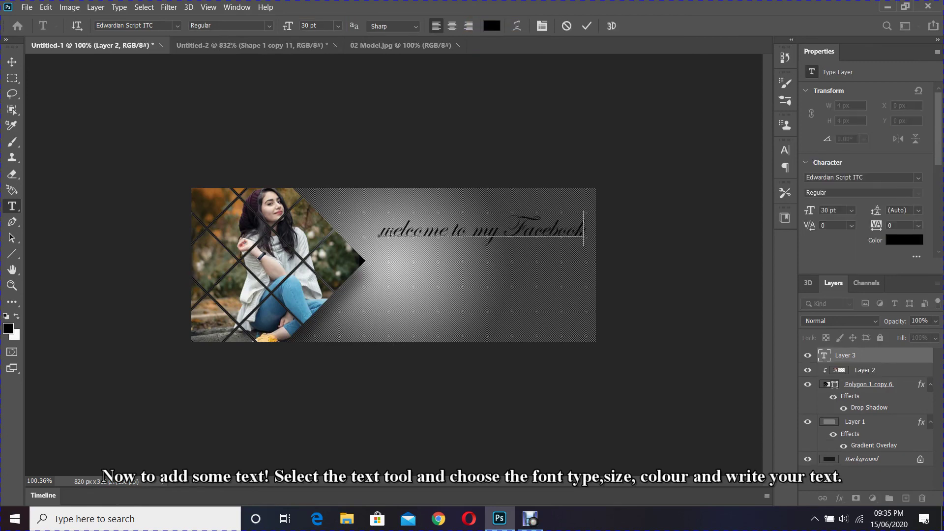
{"action": "key", "text": "ctrl+Return"}
{"action": "key", "text": "v"}
{"action": "left_click_drag", "start_coordinate": [477, 225], "coordinate": [457, 229]}
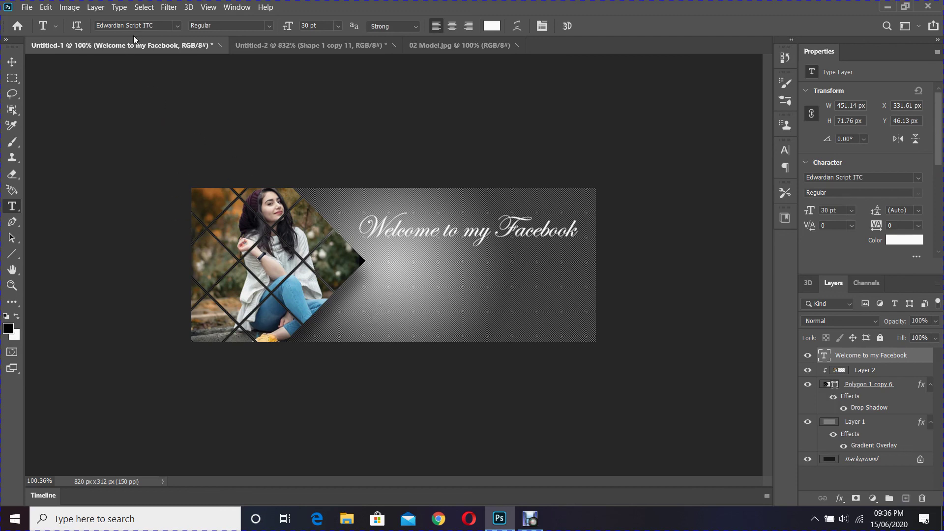
{"action": "left_click", "coordinate": [390, 318]}
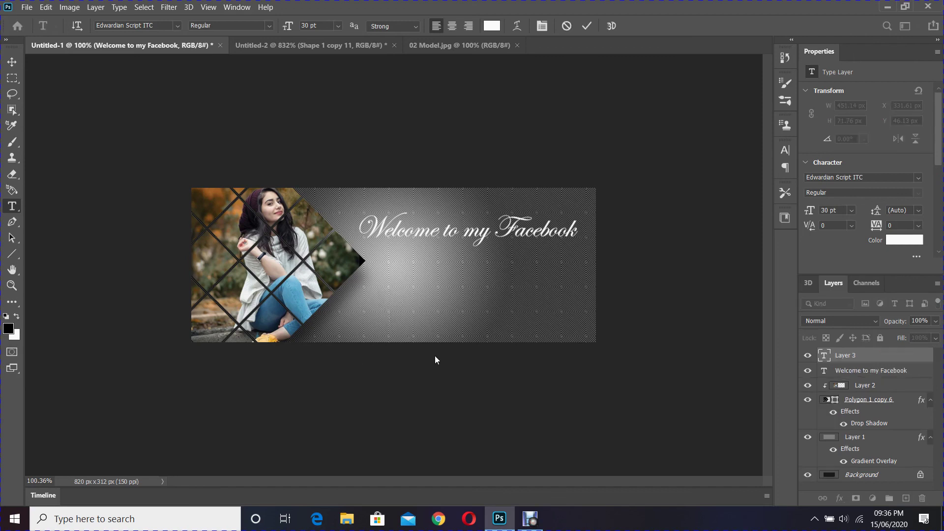